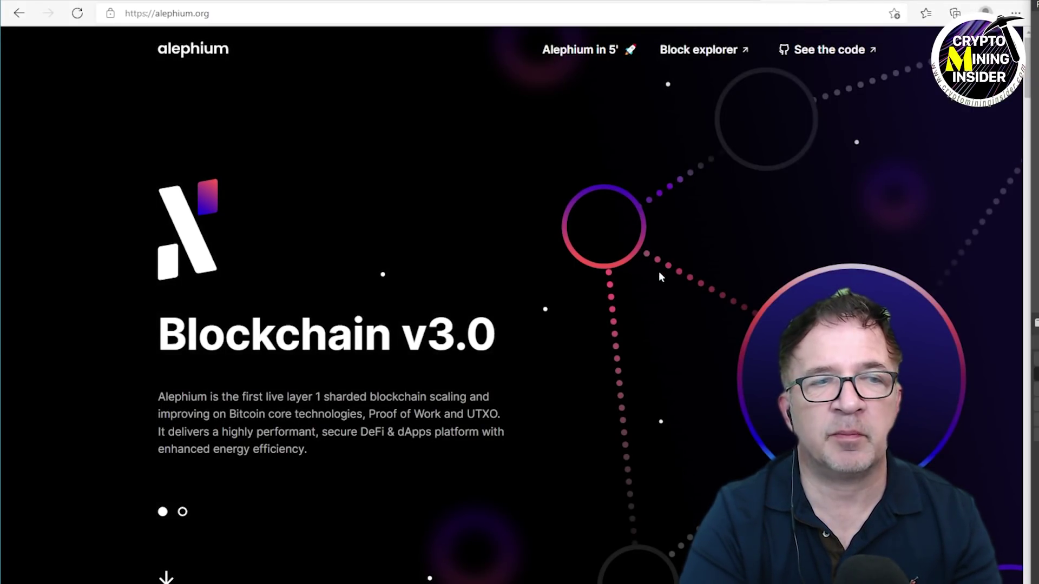
pyautogui.scroll(-15, 622, 314)
pyautogui.scroll(-12, 632, 310)
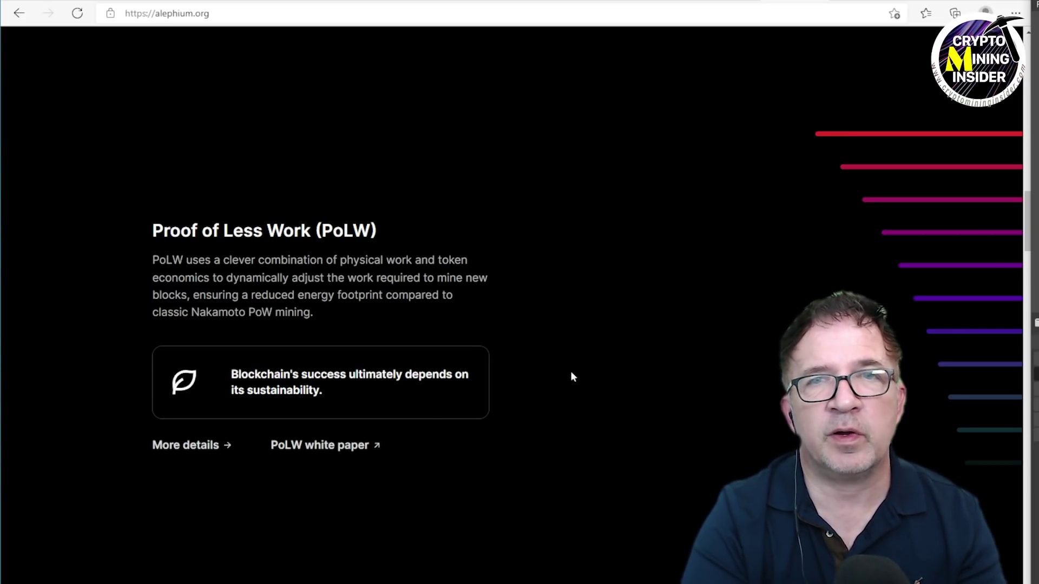
pyautogui.scroll(-5, 595, 368)
pyautogui.scroll(10, 608, 364)
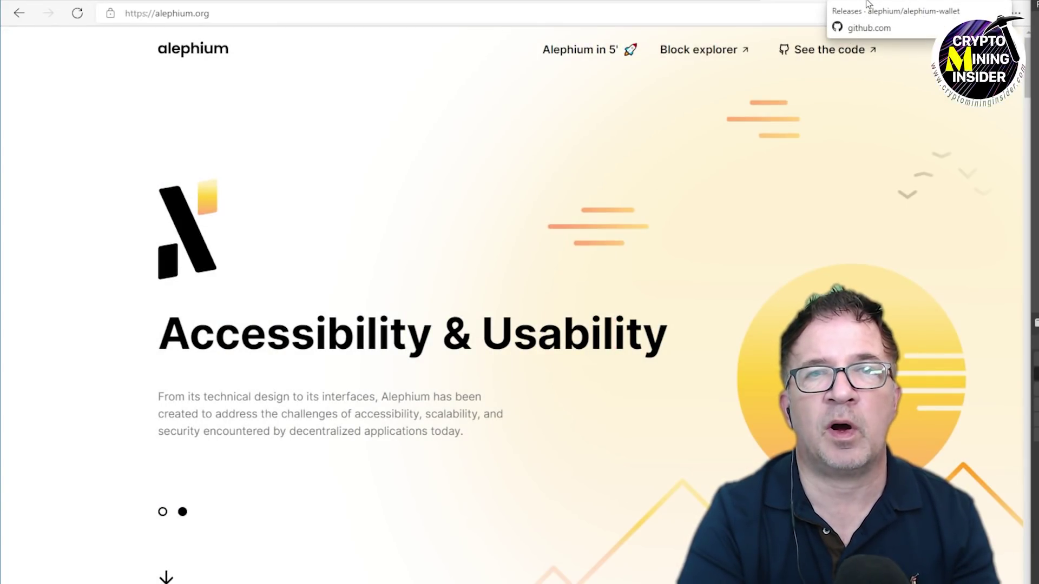
# Return to the lolMiner releases page and scroll through the 1.45 changelog's ALEPHDUAL dual mode.
pyautogui.click(865, 1)
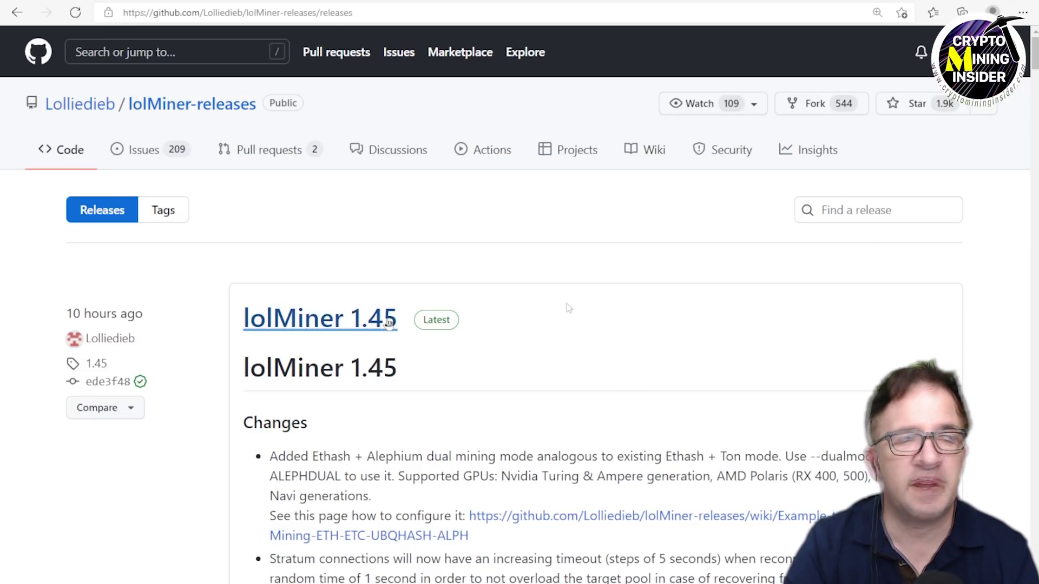
pyautogui.scroll(-3, 677, 361)
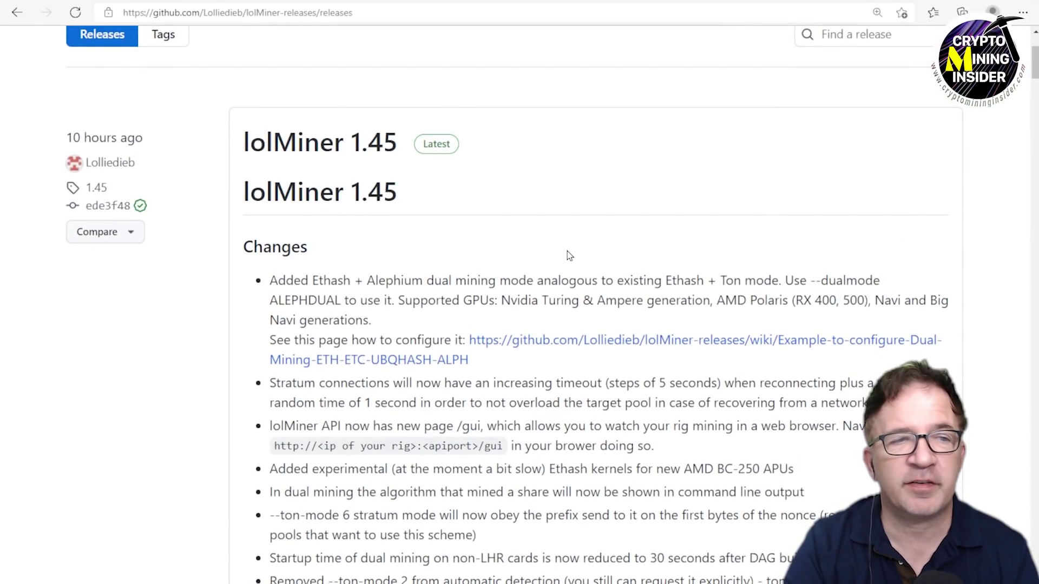
pyautogui.scroll(-2, 567, 251)
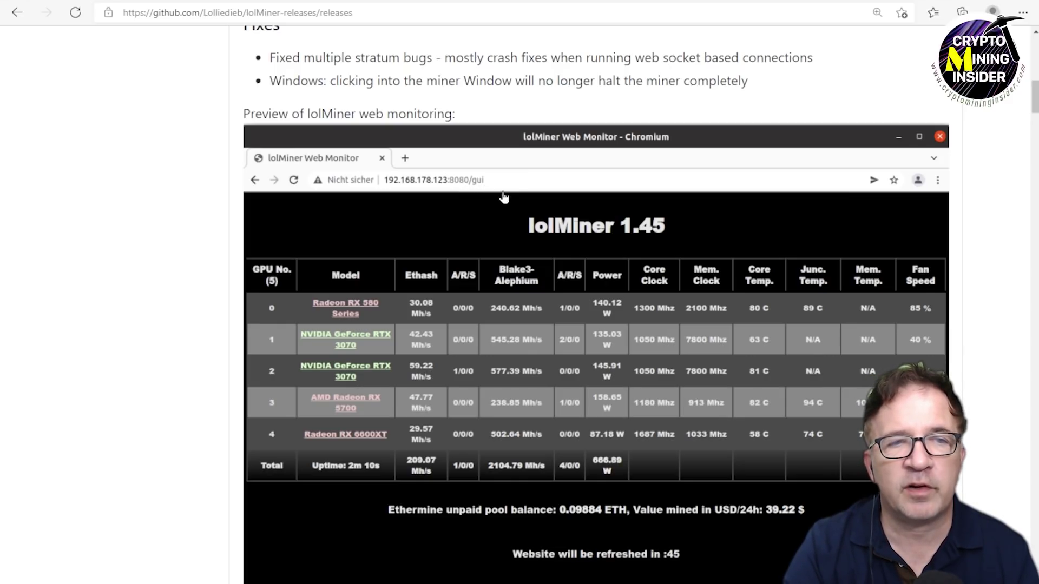
# Scroll the 1.45 release past the web-monitor preview toward its Assets list.
pyautogui.scroll(-2, 583, 278)
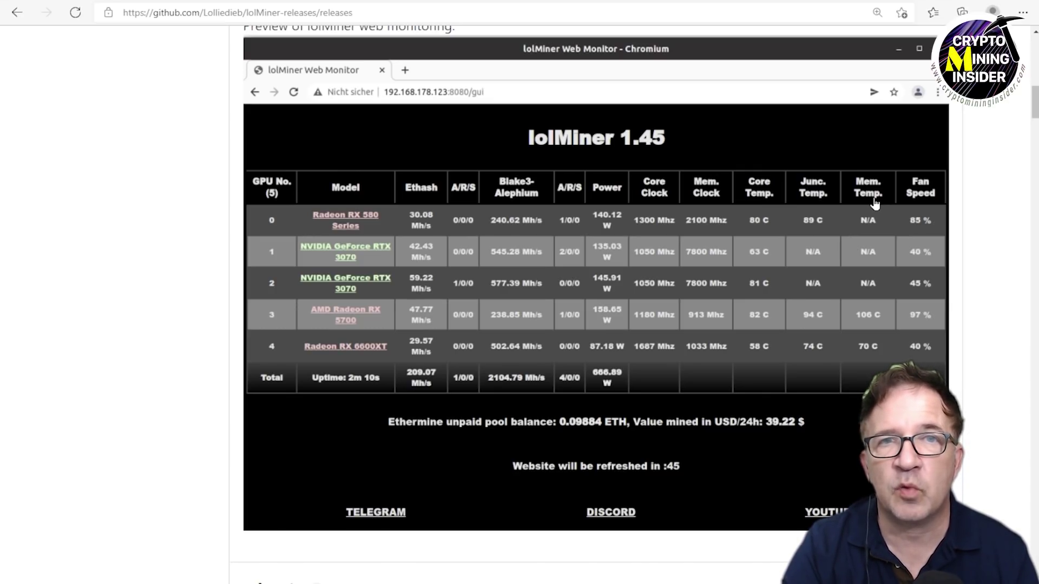
pyautogui.scroll(-5, 371, 245)
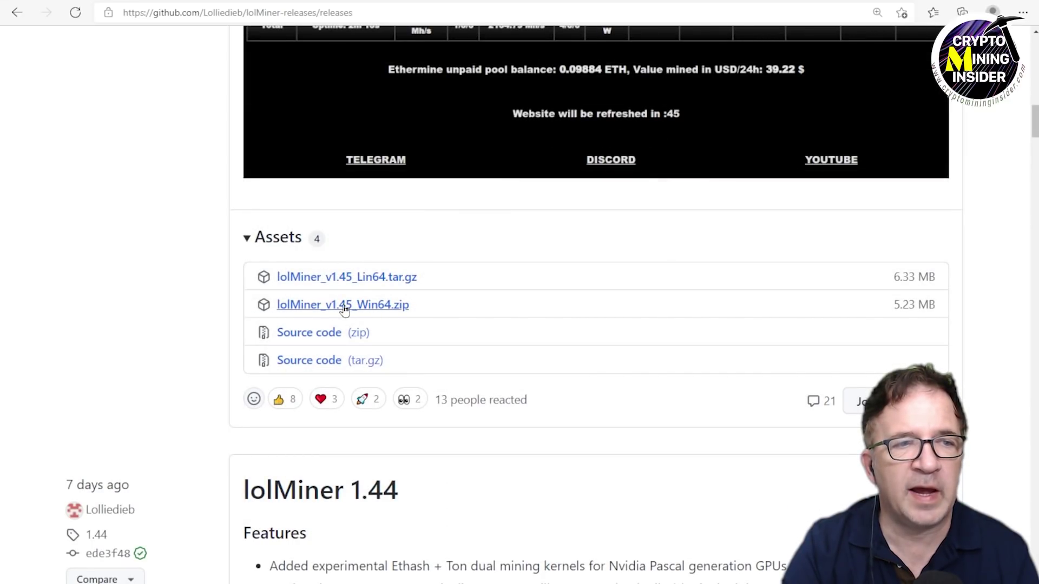
# Download lolMiner_v1.45_Win64.zip, then right-drag it onto MINERS and extract it there.
pyautogui.click(380, 306)
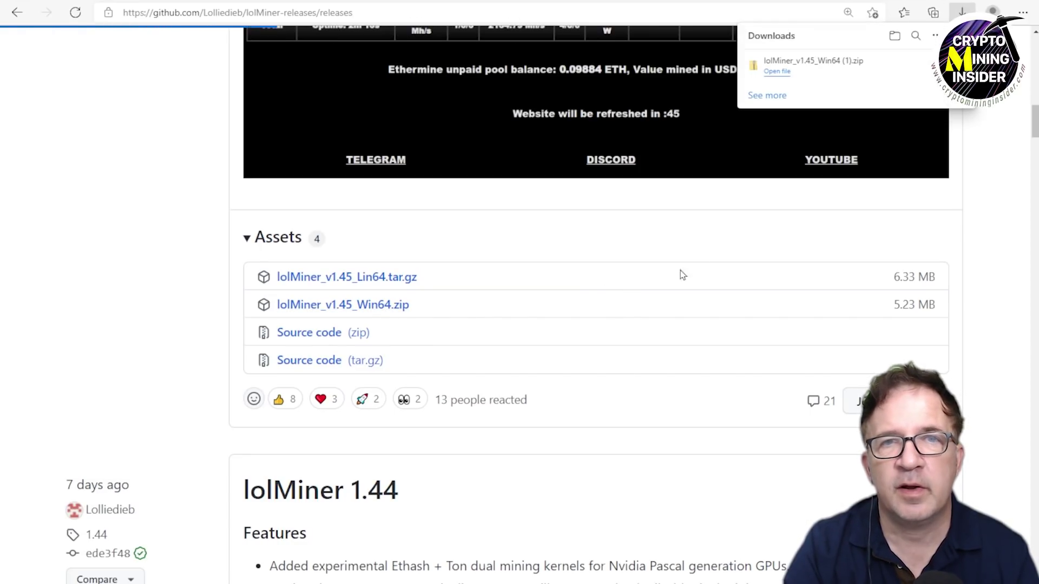
pyautogui.click(919, 68)
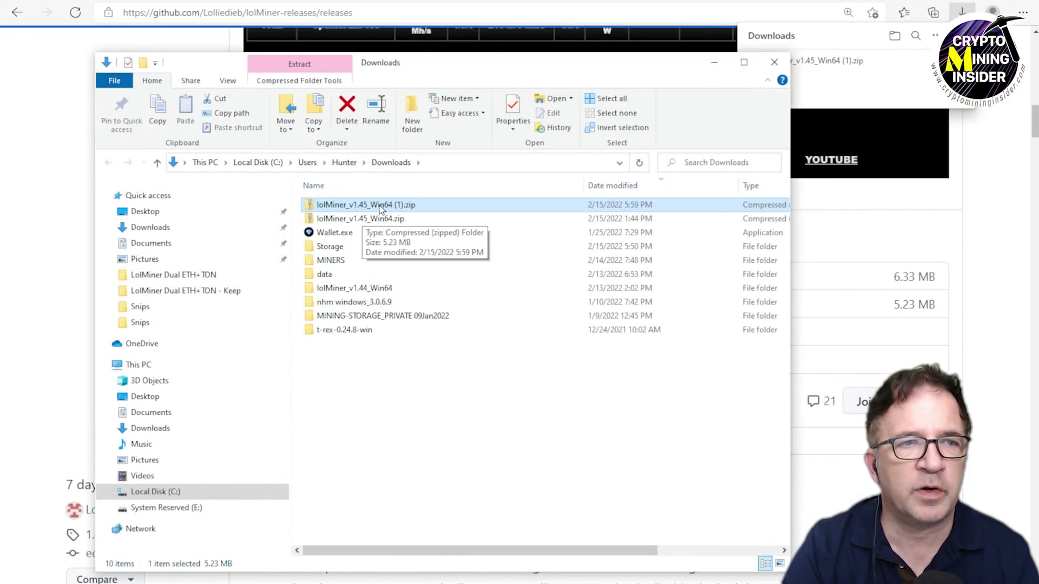
pyautogui.moveTo(380, 208); pyautogui.dragTo(421, 265)
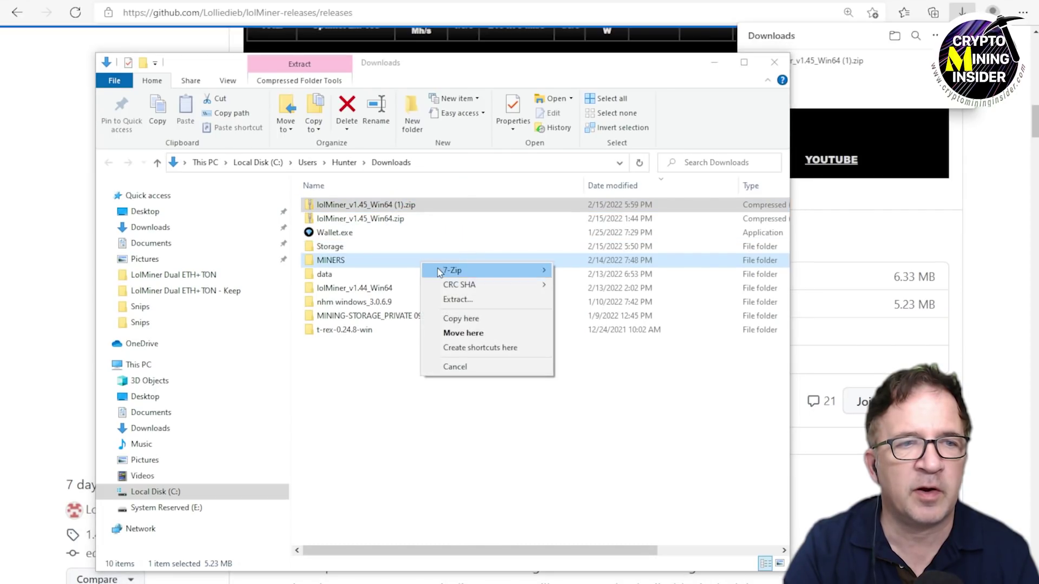
pyautogui.click(469, 300)
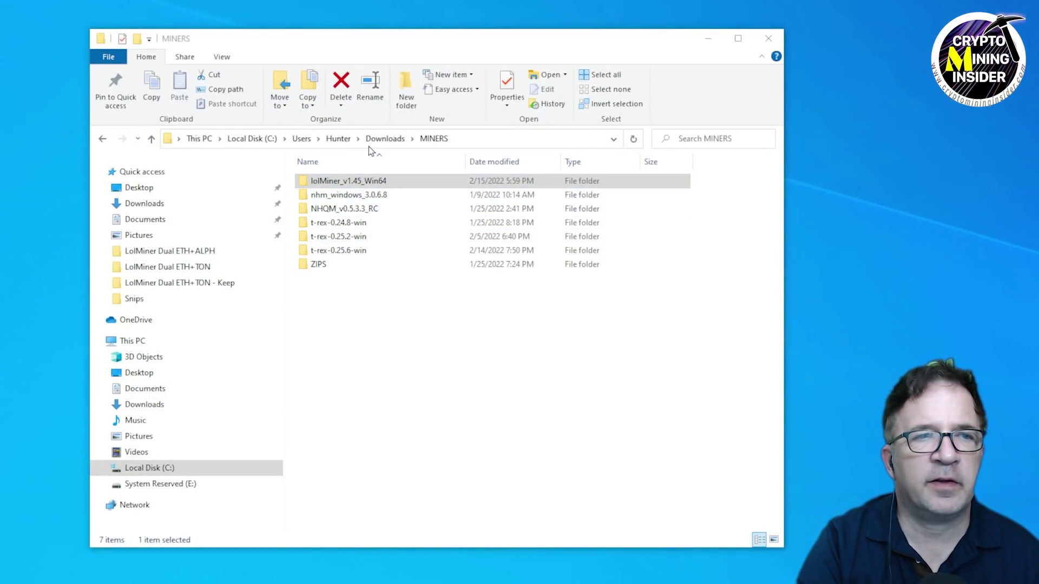
# Open lolMiner_v1.45_Win64\1.45 and bring up the context menu for dual_mine_eth_aleph.bat.
pyautogui.click(346, 184)
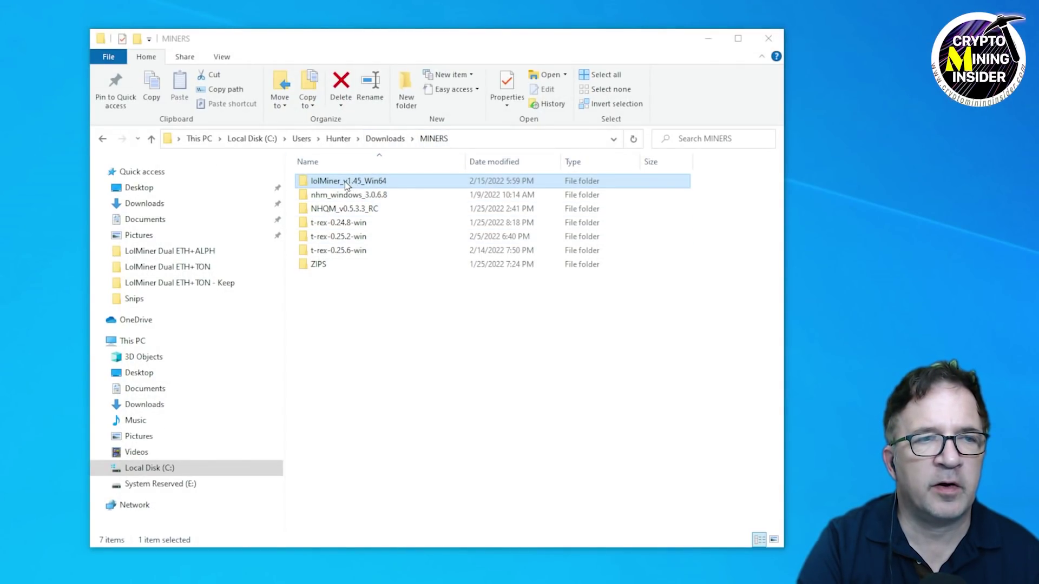
pyautogui.doubleClick(346, 184)
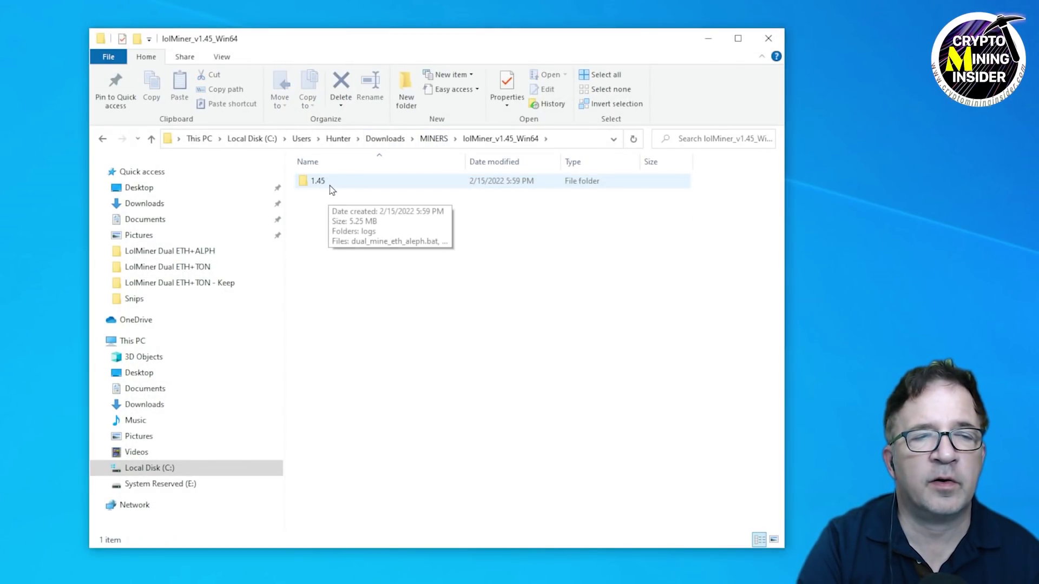
pyautogui.doubleClick(332, 184)
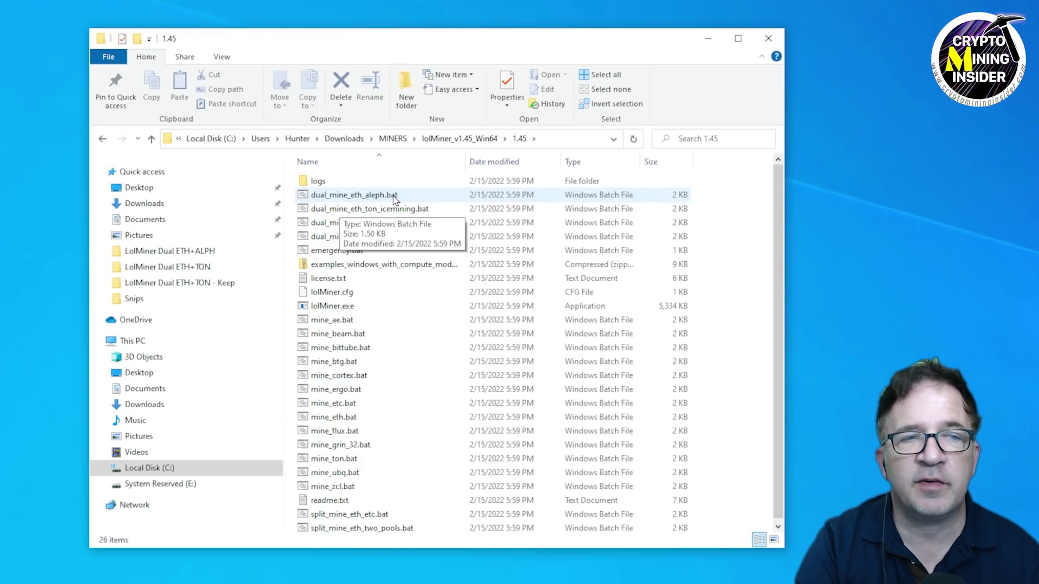
pyautogui.click(393, 197)
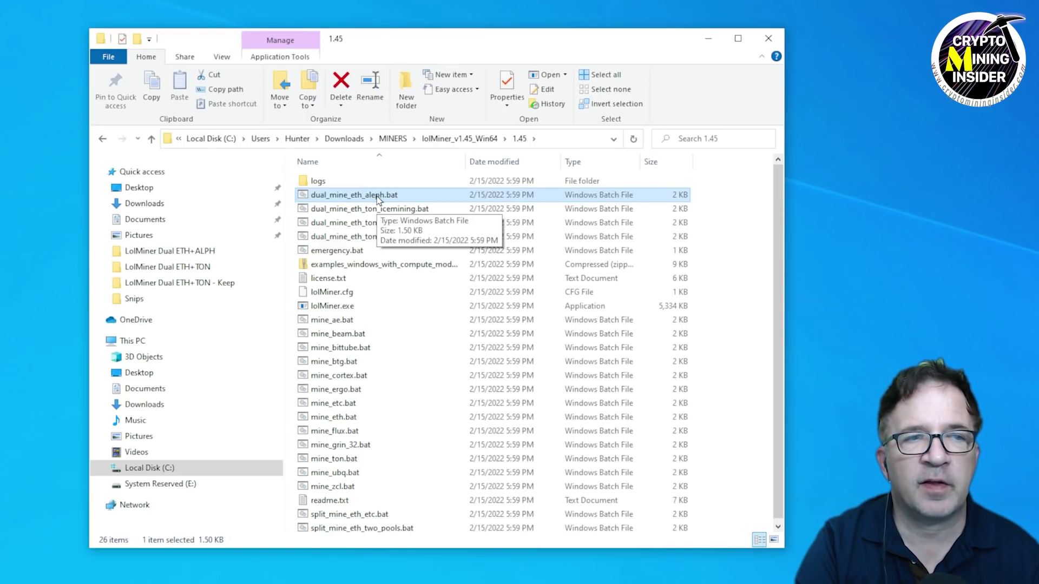
pyautogui.rightClick(377, 198)
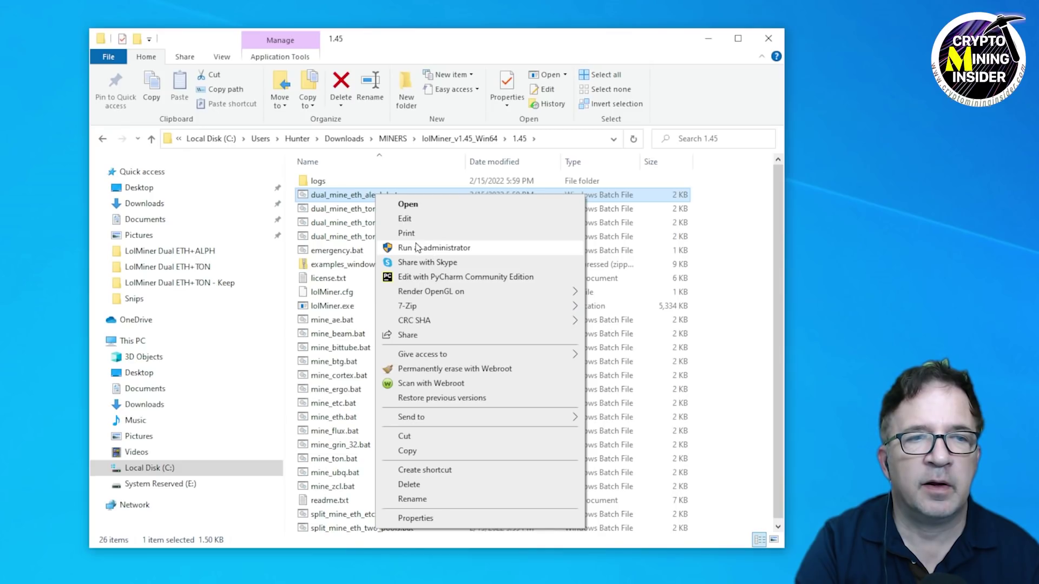
# Review dual_mine_eth_aleph.bat in Notepad, then select [ETH_POOL] in the FLEX_BASIC-CMI template.
pyautogui.click(418, 225)
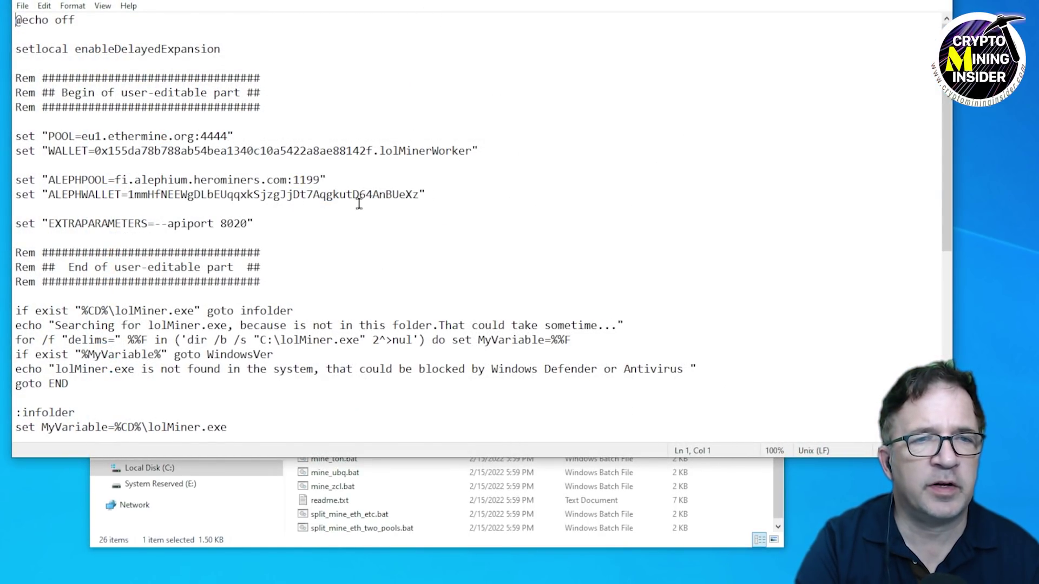
pyautogui.scroll(-3, 368, 204)
pyautogui.scroll(-5, 375, 207)
pyautogui.scroll(8, 399, 227)
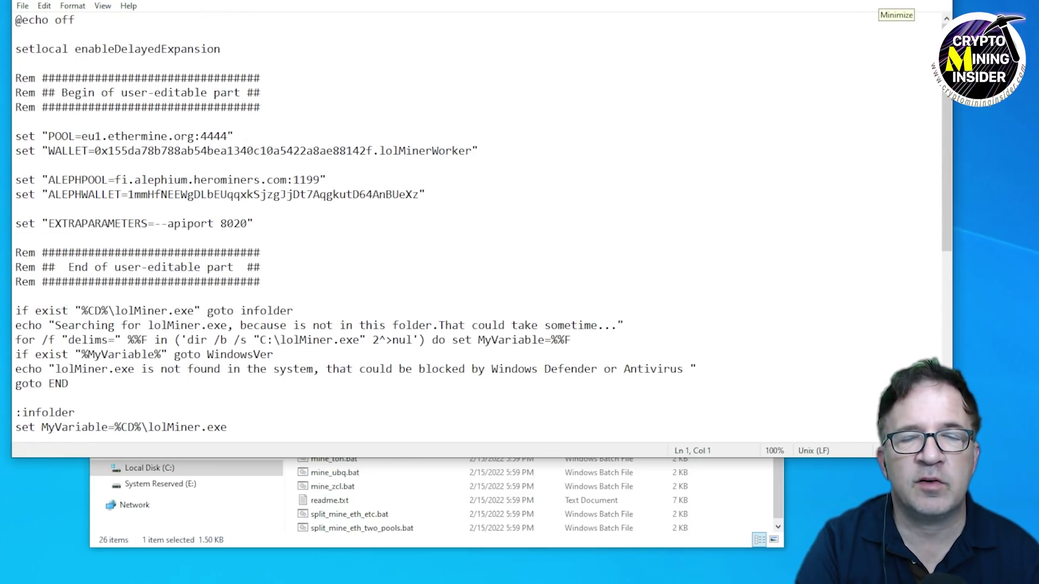
pyautogui.click(888, 3)
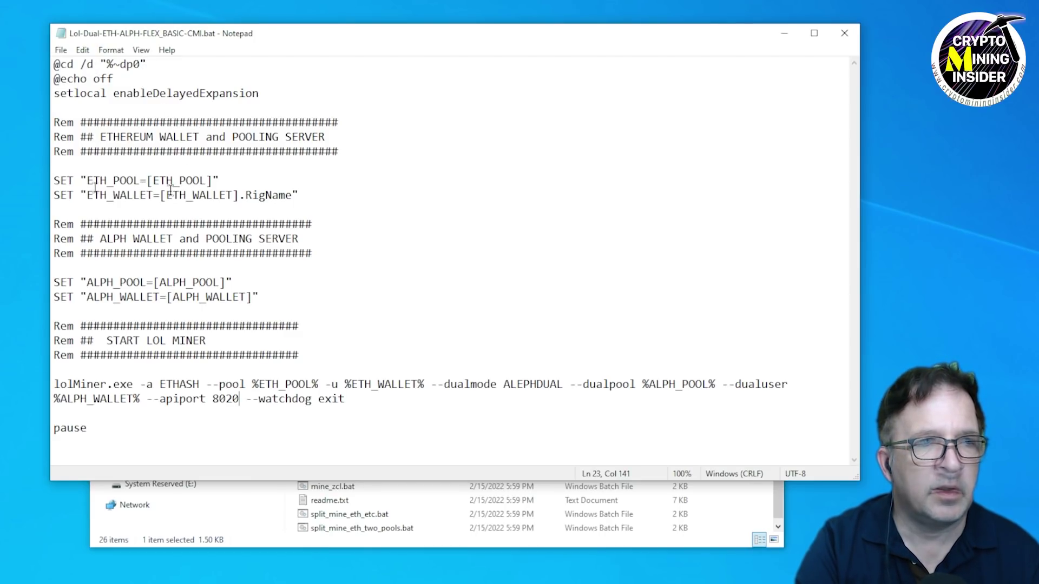
pyautogui.moveTo(146, 179); pyautogui.dragTo(241, 200)
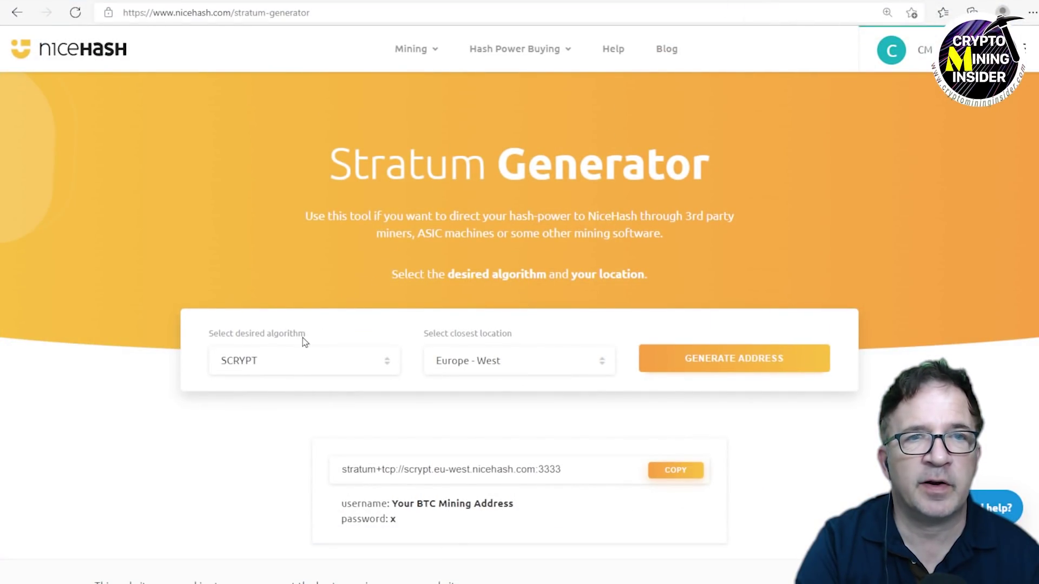
# Generate DAGGERHASHIMOTO stratum addresses for USA - East, then go to the NiceHash dashboard.
pyautogui.click(300, 360)
pyautogui.scroll(-1, 297, 516)
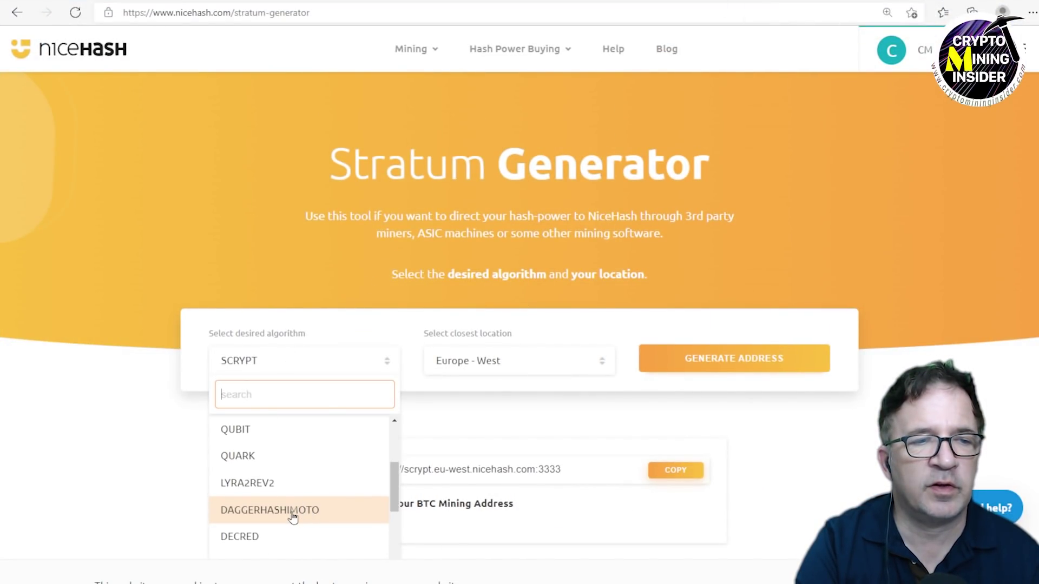
pyautogui.click(292, 517)
pyautogui.click(533, 366)
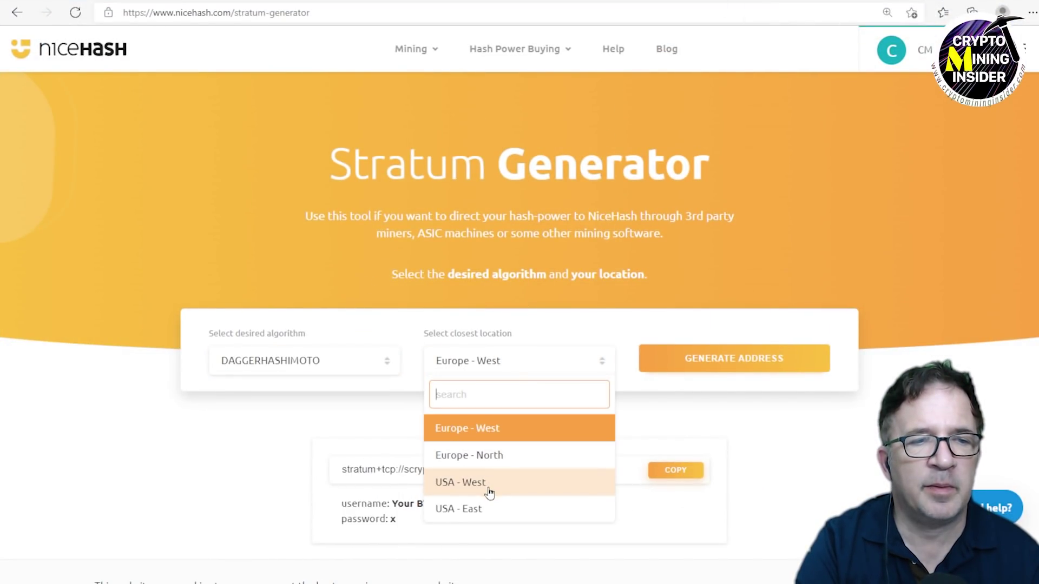
pyautogui.click(485, 510)
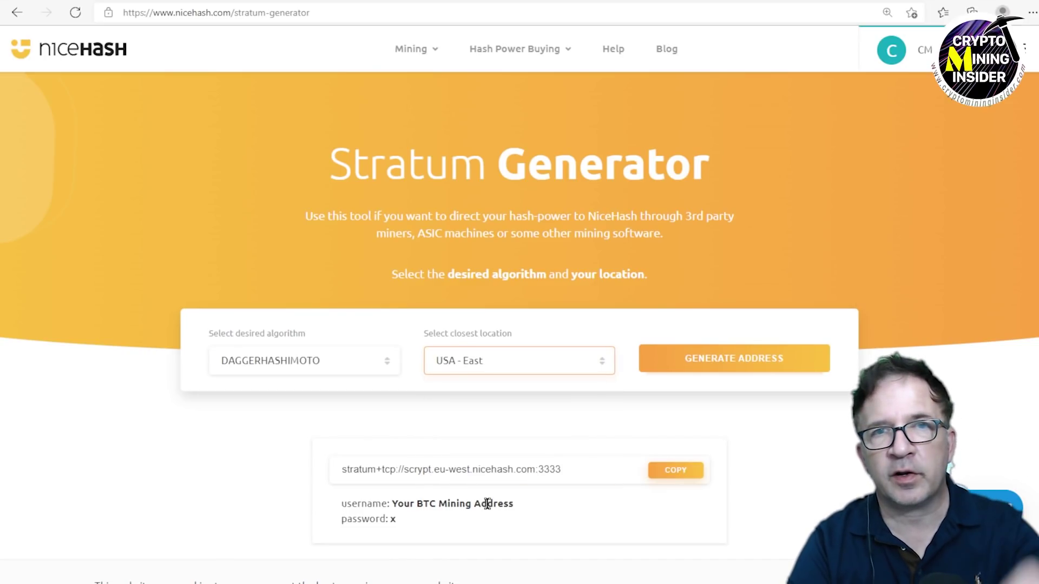
pyautogui.click(710, 366)
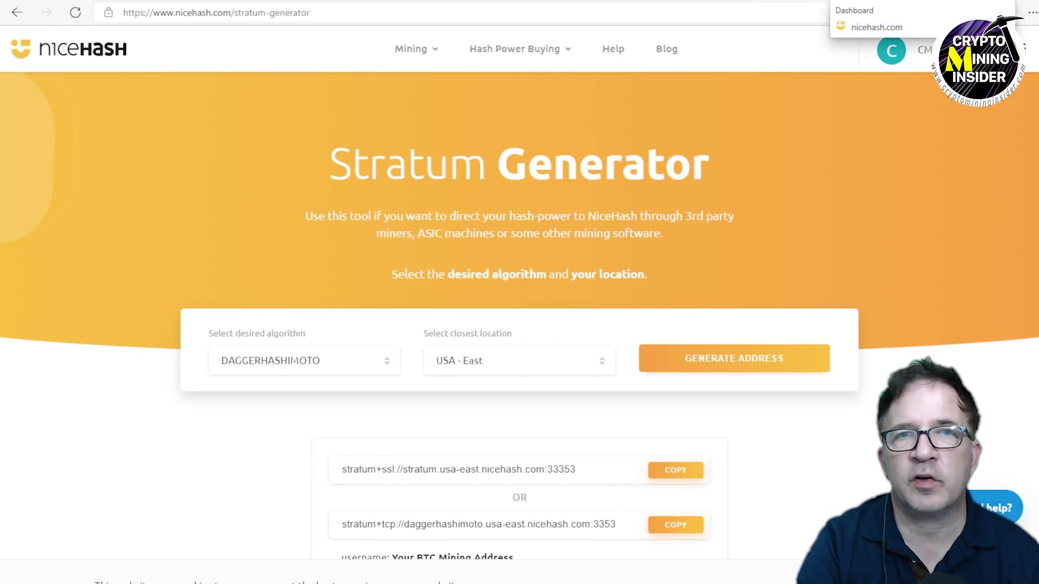
pyautogui.click(866, 1)
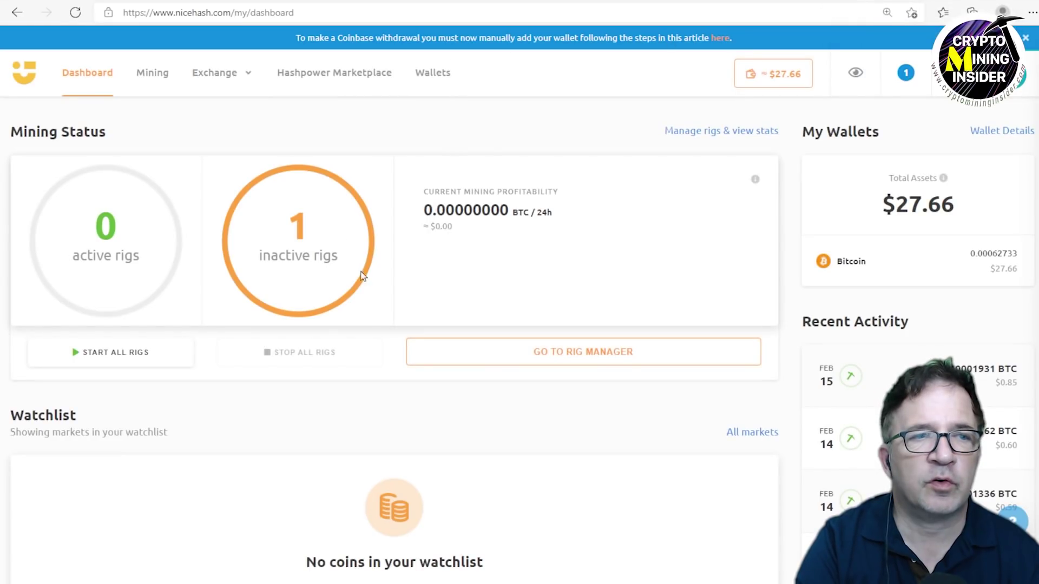
pyautogui.click(506, 362)
pyautogui.click(216, 144)
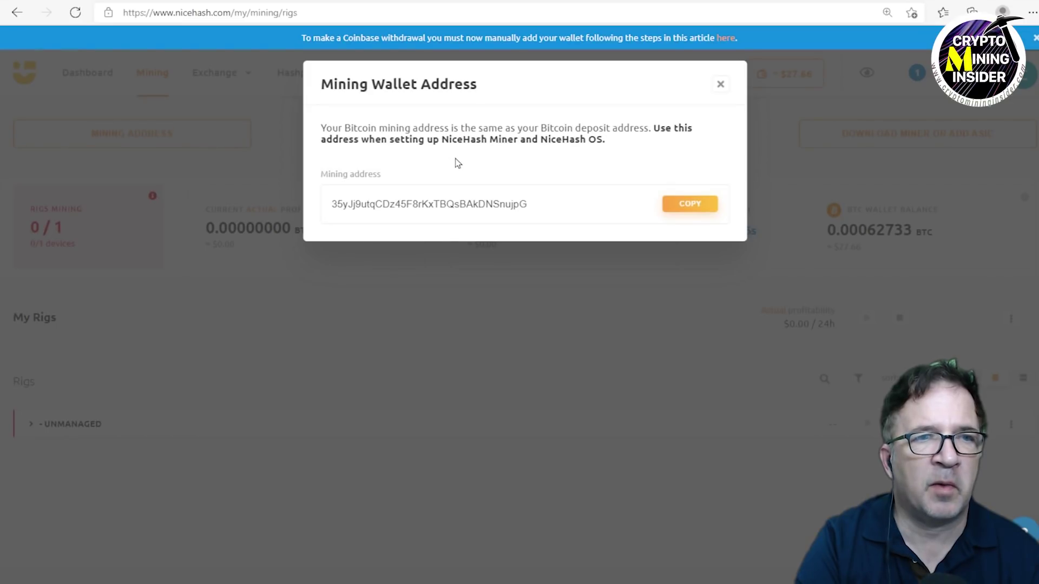
pyautogui.moveTo(538, 206); pyautogui.dragTo(306, 195)
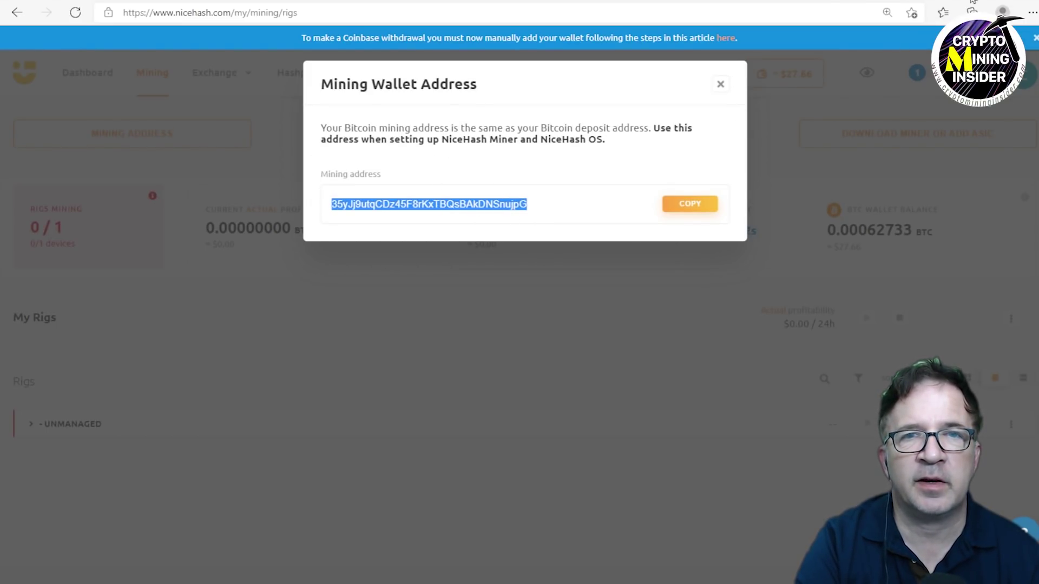
pyautogui.click(660, 147)
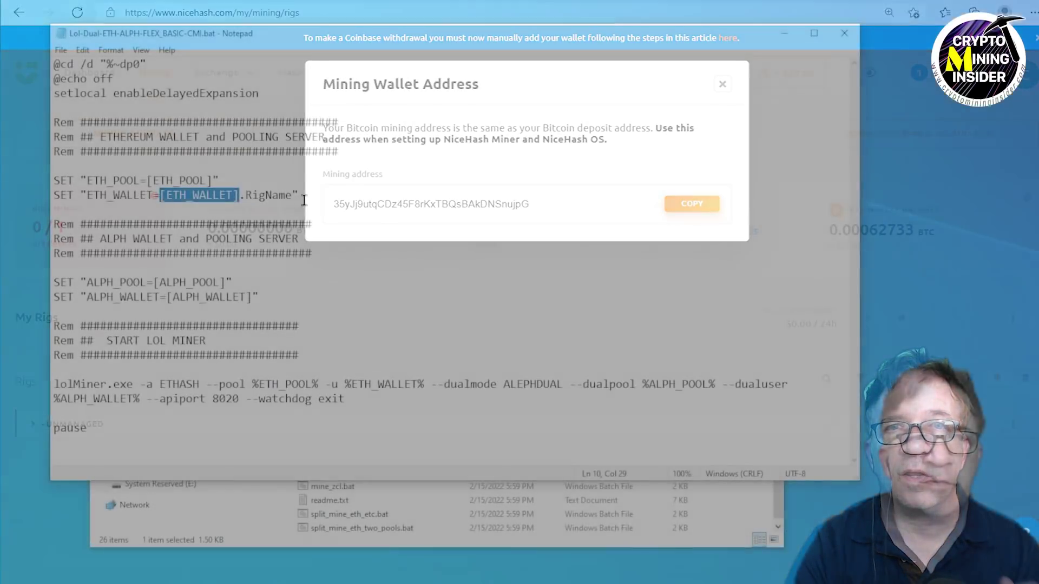
# Highlight ETH_POOL, ETH_WALLET, lolMiner.exe and --dualmode ALEPHDUAL in the batch file.
pyautogui.moveTo(153, 180); pyautogui.dragTo(229, 198)
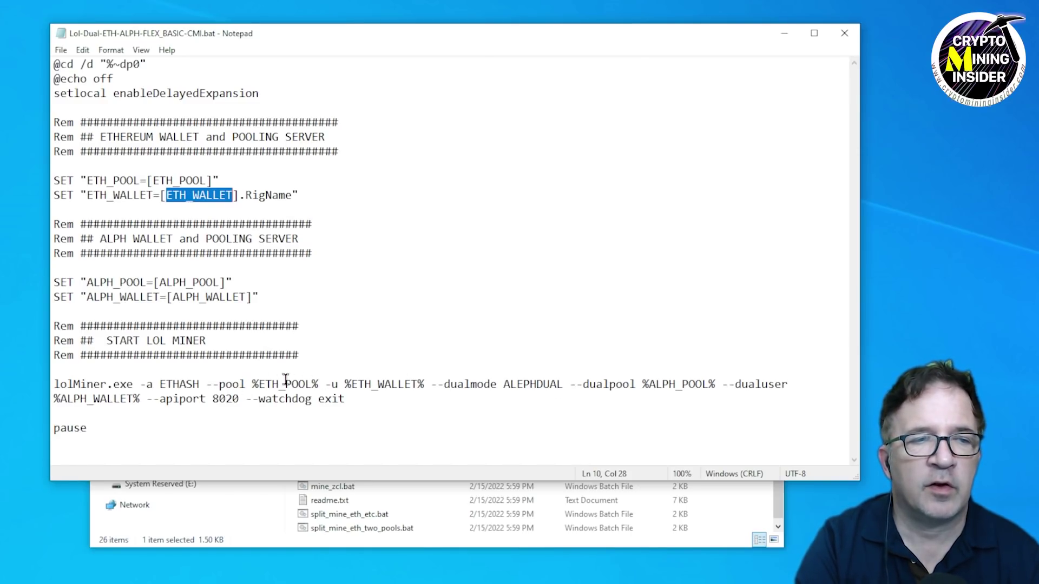
pyautogui.moveTo(406, 384); pyautogui.dragTo(357, 384)
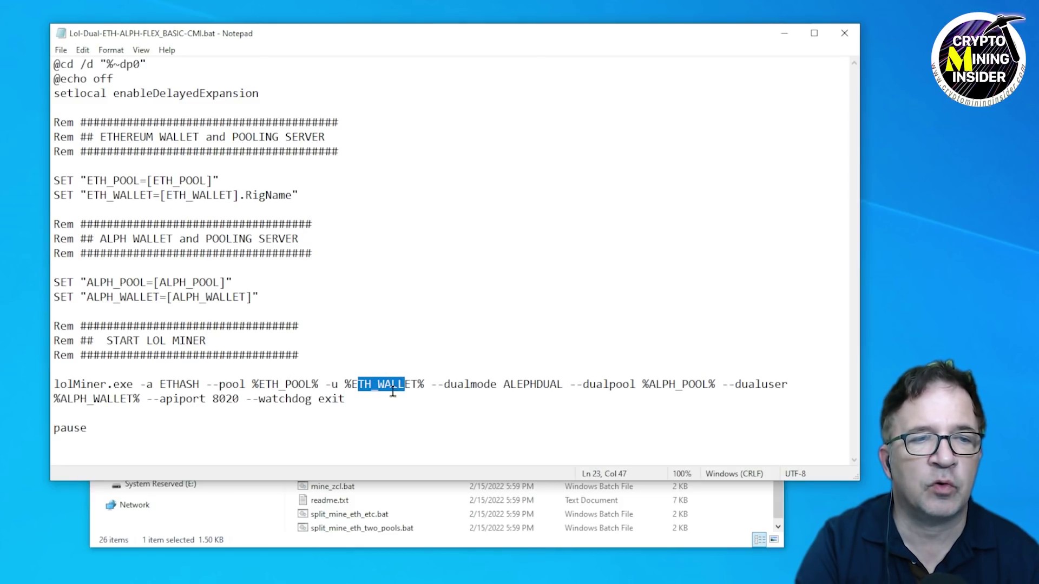
pyautogui.click(370, 405)
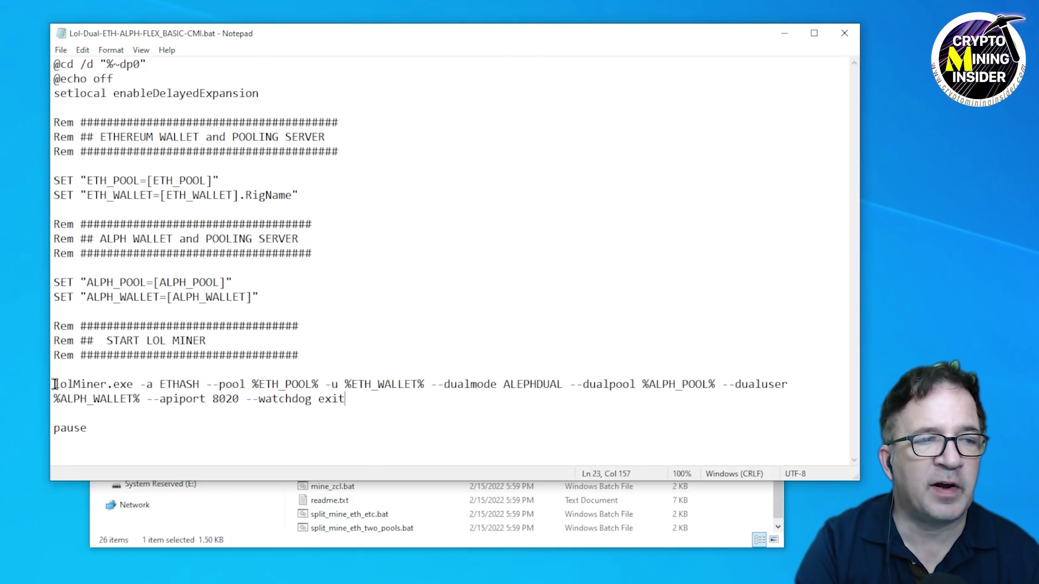
pyautogui.moveTo(55, 384); pyautogui.dragTo(423, 385)
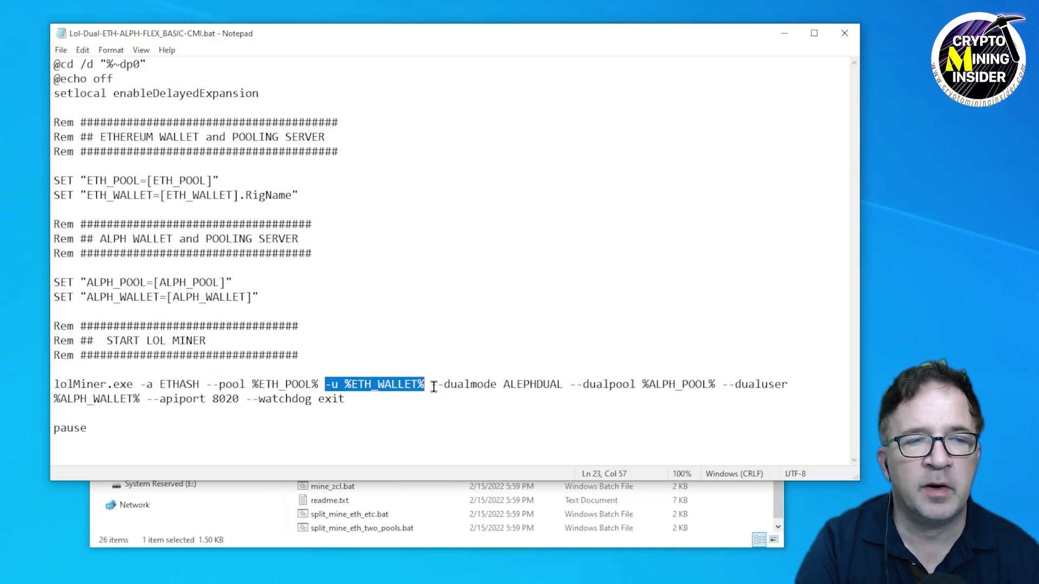
pyautogui.moveTo(431, 385); pyautogui.dragTo(564, 383)
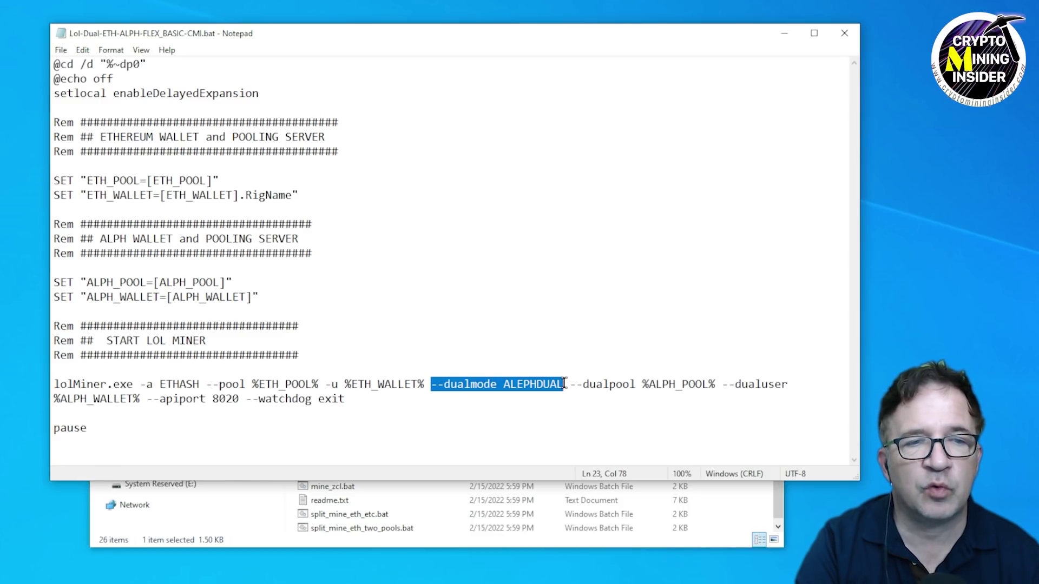
pyautogui.moveTo(571, 385); pyautogui.dragTo(283, 400)
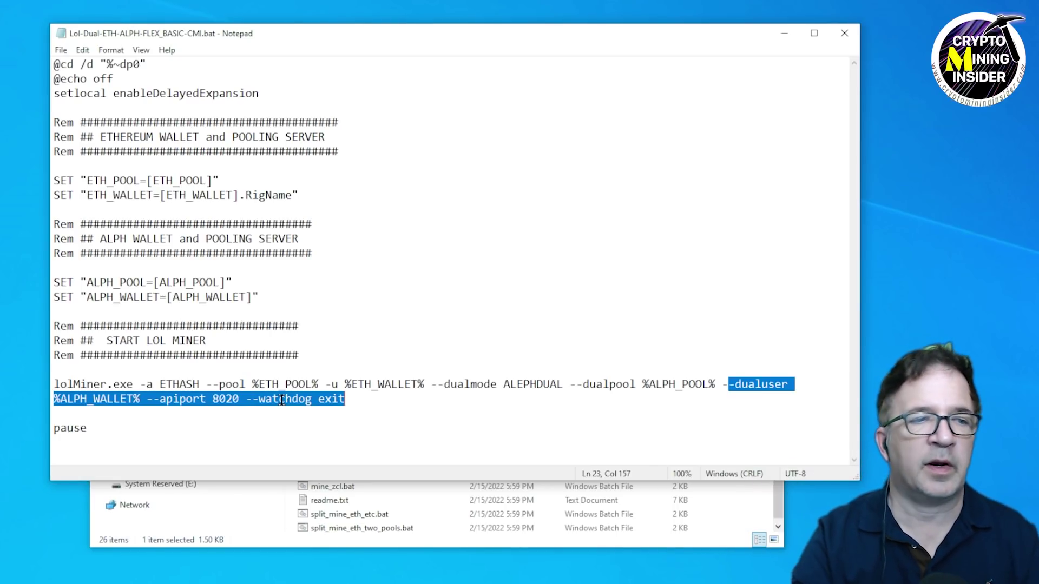
pyautogui.click(375, 405)
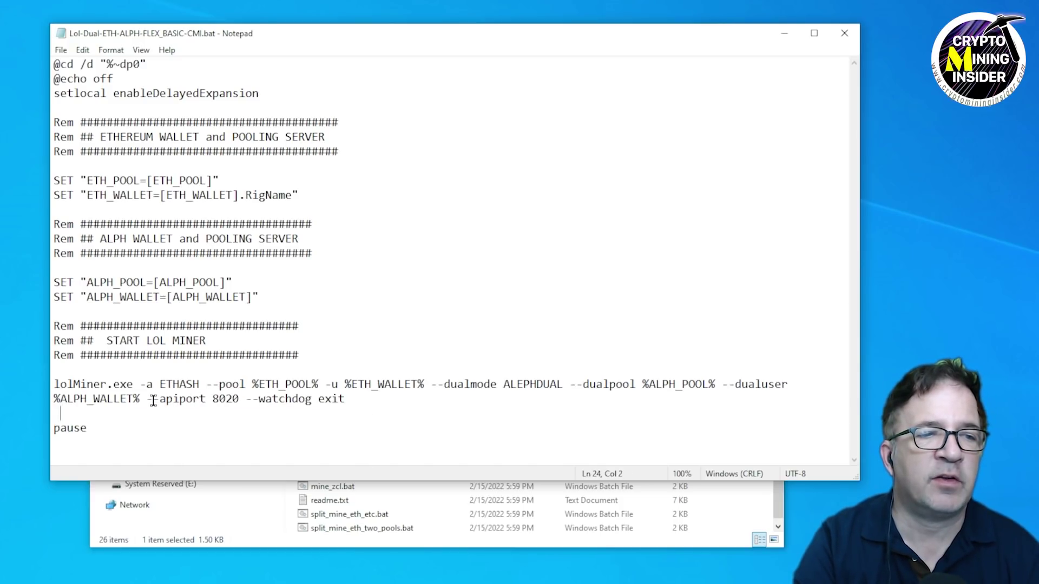
pyautogui.moveTo(146, 400); pyautogui.dragTo(239, 400)
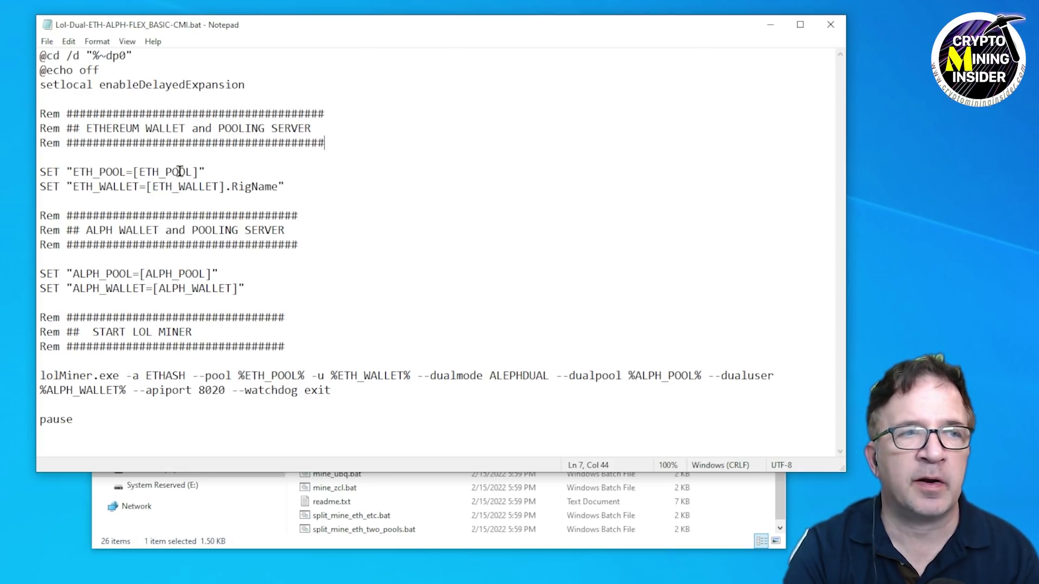
pyautogui.moveTo(139, 172); pyautogui.dragTo(217, 186)
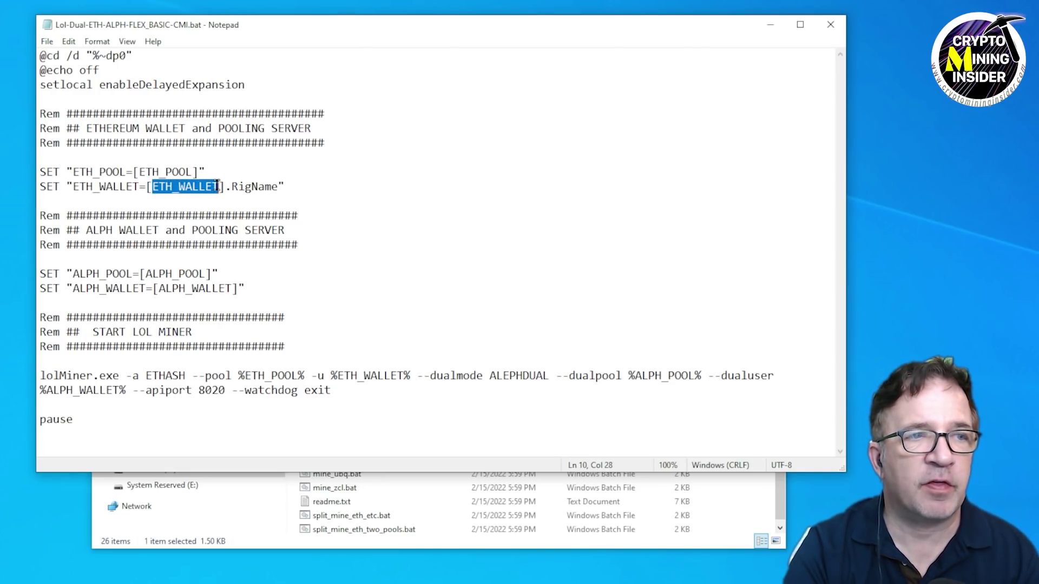
pyautogui.moveTo(144, 274); pyautogui.dragTo(232, 288)
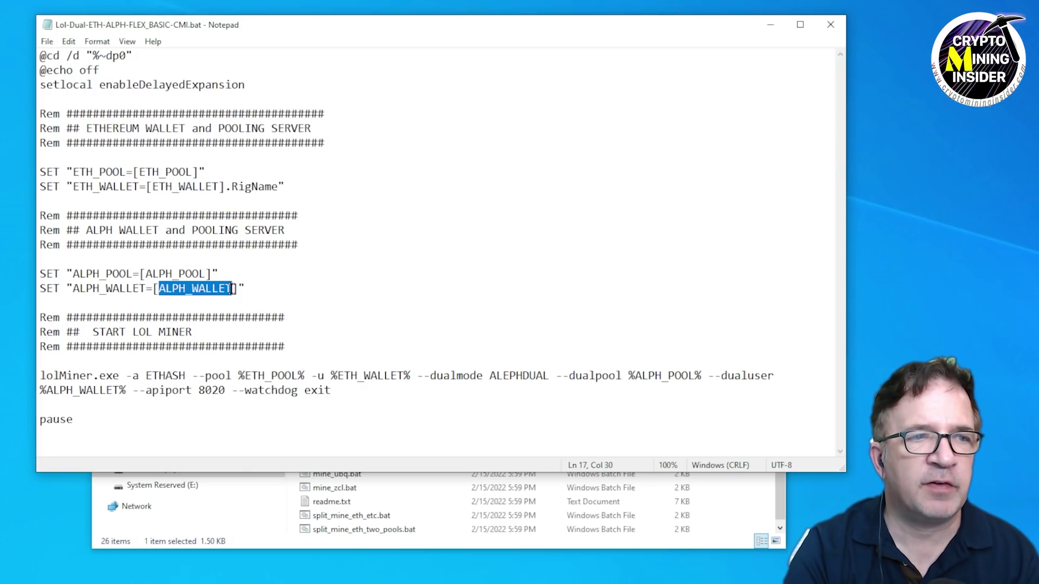
pyautogui.click(278, 259)
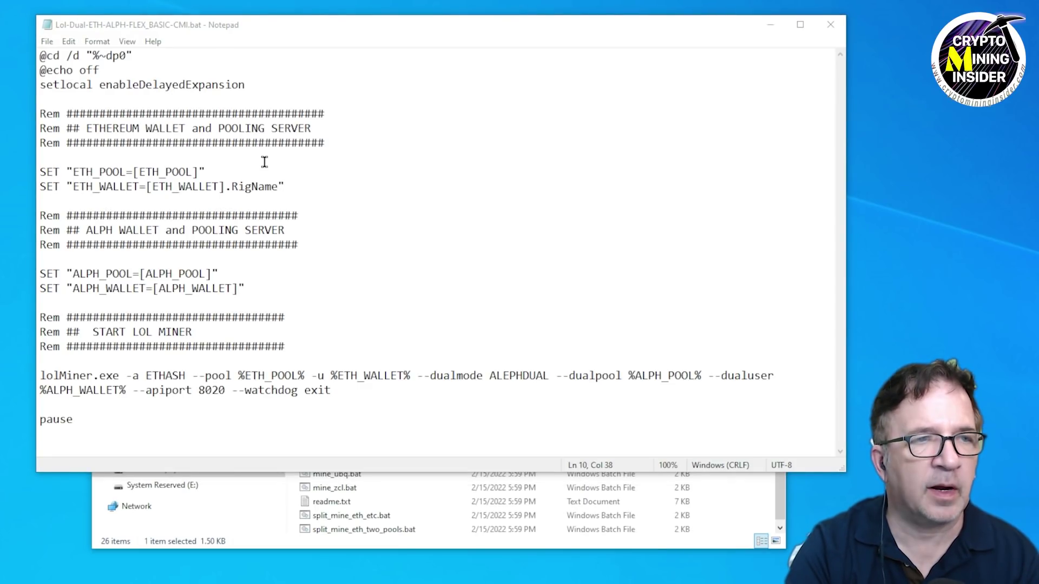
# Replace the [ETH_POOL] placeholder with eth-us-east.flexpool.io:4444.
pyautogui.click(140, 172)
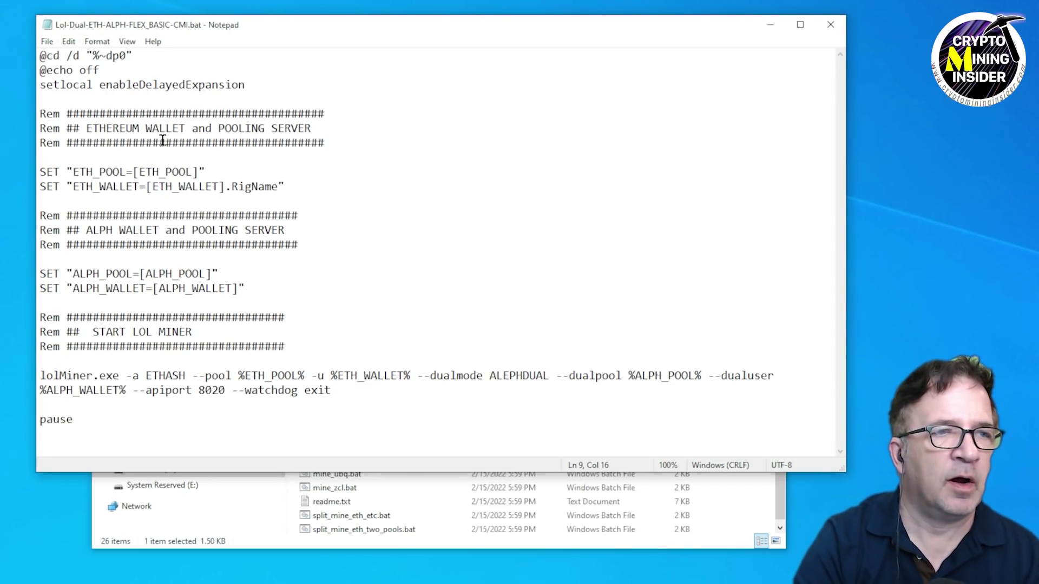
pyautogui.write('eth-us-east.flexpool.io:4444')
pyautogui.press('Delete')
pyautogui.press('Delete')
pyautogui.press('Delete')
pyautogui.press('Delete')
pyautogui.press('Delete')
pyautogui.press('Delete')
pyautogui.press('Delete')
pyautogui.press('Delete')
pyautogui.press('Delete')
pyautogui.press('Delete')
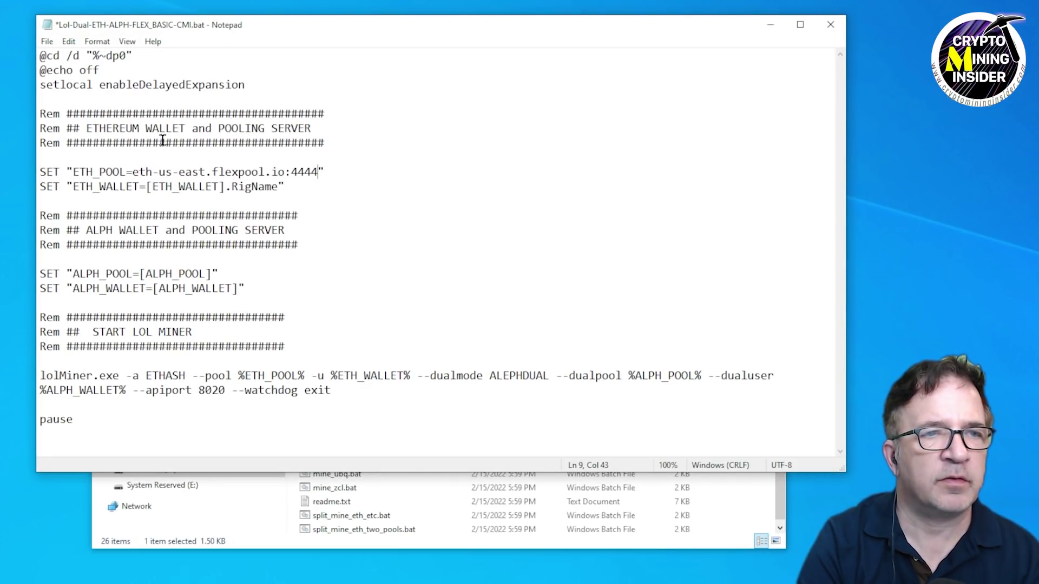
pyautogui.press('Down')
pyautogui.press('Left')
pyautogui.press('Left')
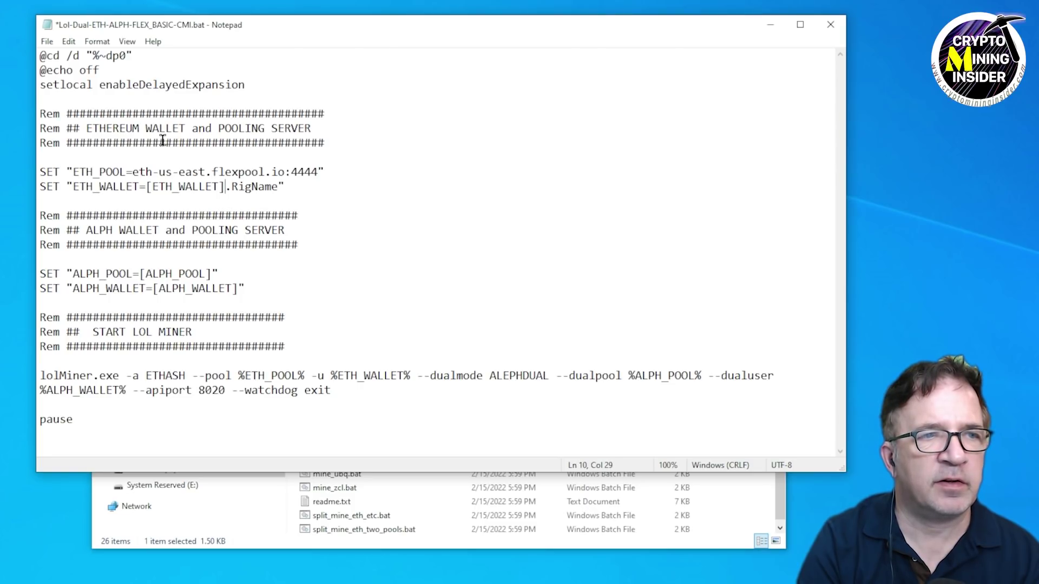
# Paste the ETH wallet address over [ETH_WALLET] and name the worker DualEthAlph.
pyautogui.hotkey('shift', 'Left')
pyautogui.hotkey('shift', 'Left')
pyautogui.hotkey('shift', 'Left')
pyautogui.hotkey('shift', 'Left')
pyautogui.hotkey('shift', 'Left')
pyautogui.hotkey('shift', 'Left')
pyautogui.hotkey('shift', 'Left')
pyautogui.hotkey('shift', 'Left')
pyautogui.hotkey('shift', 'Left')
pyautogui.hotkey('shift', 'Left')
pyautogui.hotkey('shift', 'Left')
pyautogui.hotkey('shift', 'Left')
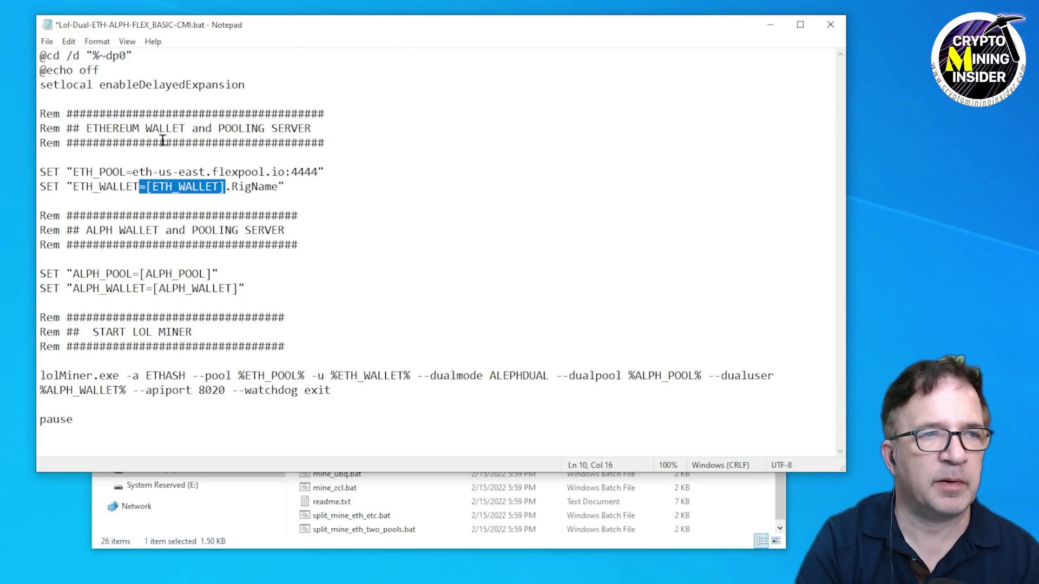
pyautogui.write('0xC17bB3f280B02bc687617bcCa97BFefcfD915954')
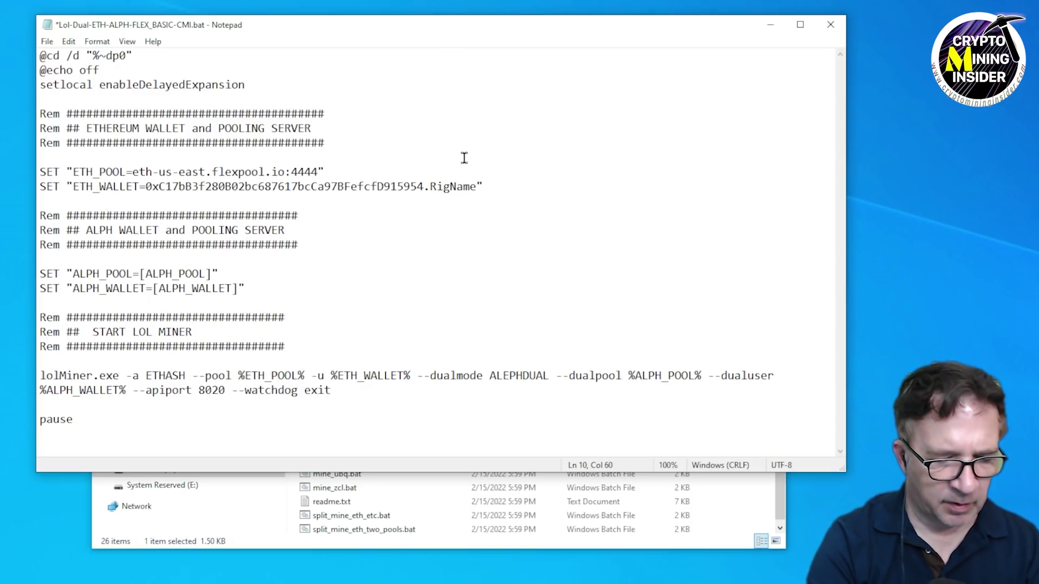
pyautogui.write('DualEth')
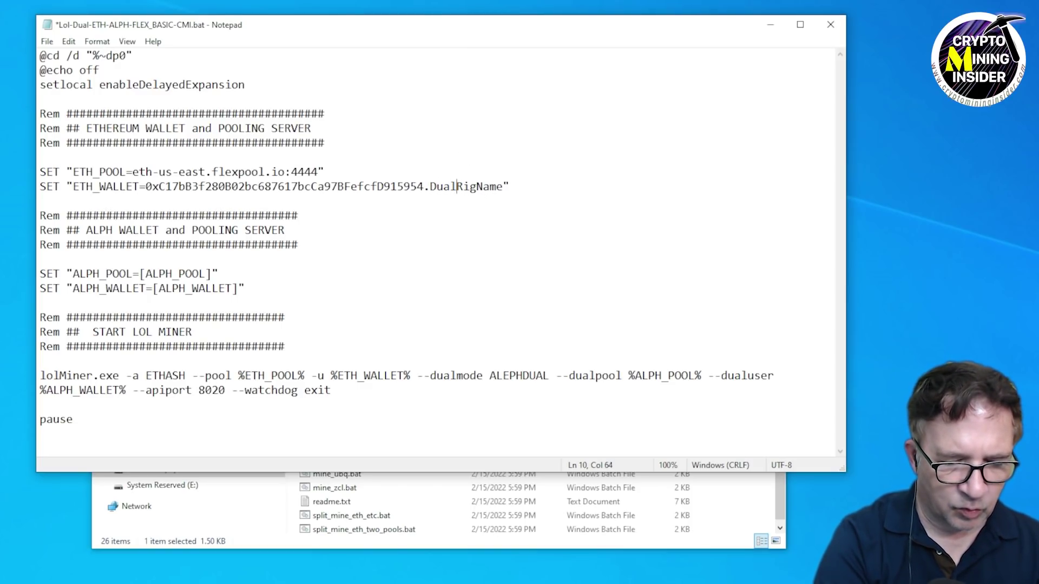
pyautogui.write('Alph')
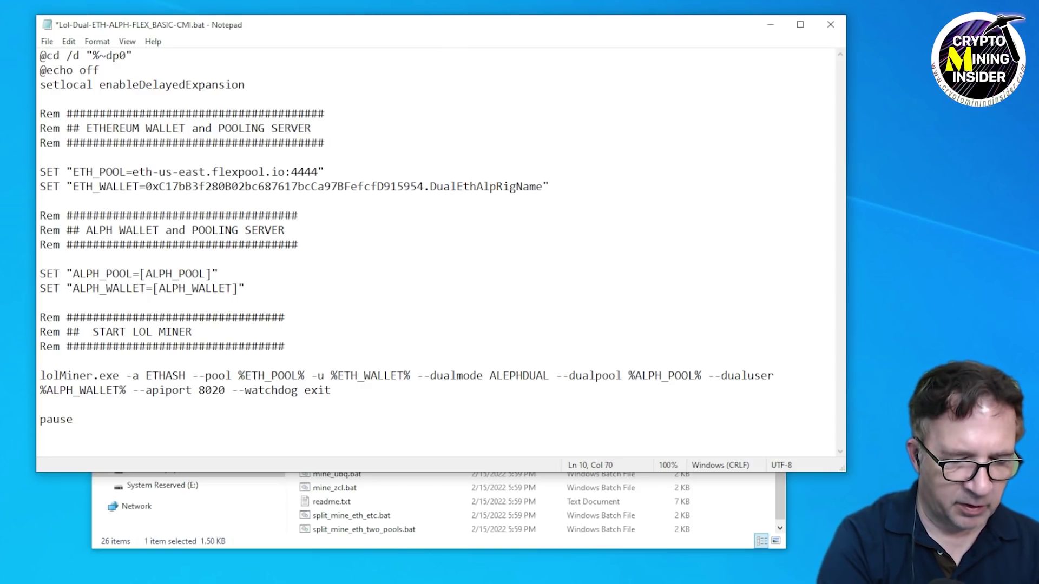
pyautogui.press('Delete')
pyautogui.press('Delete')
pyautogui.press('Delete')
pyautogui.press('Delete')
pyautogui.press('Delete')
pyautogui.press('Delete')
pyautogui.press('Delete')
pyautogui.click(483, 187)
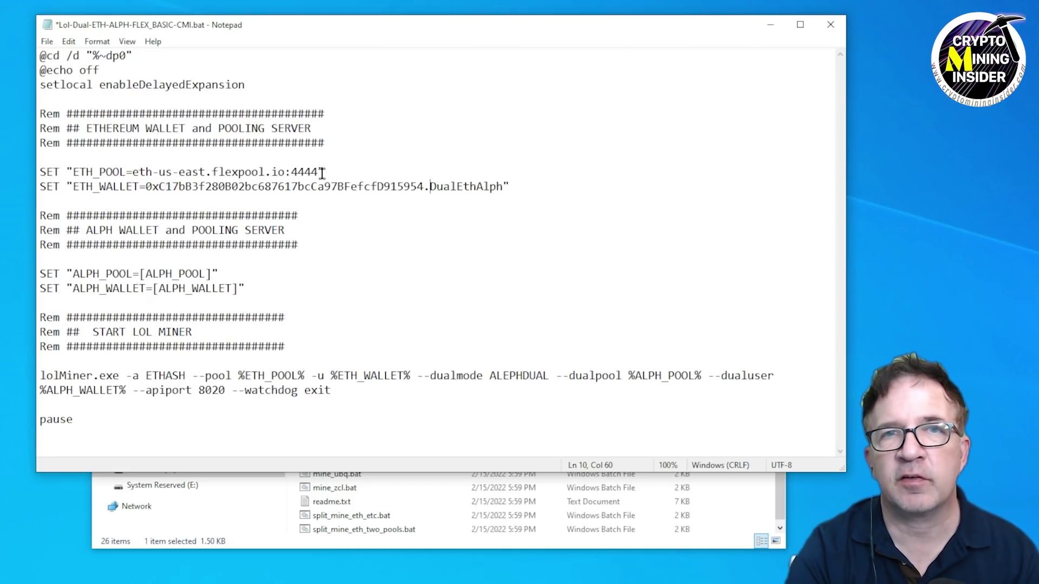
# Paste the Alephium wallet address over the ALPH wallet placeholder.
pyautogui.click(292, 231)
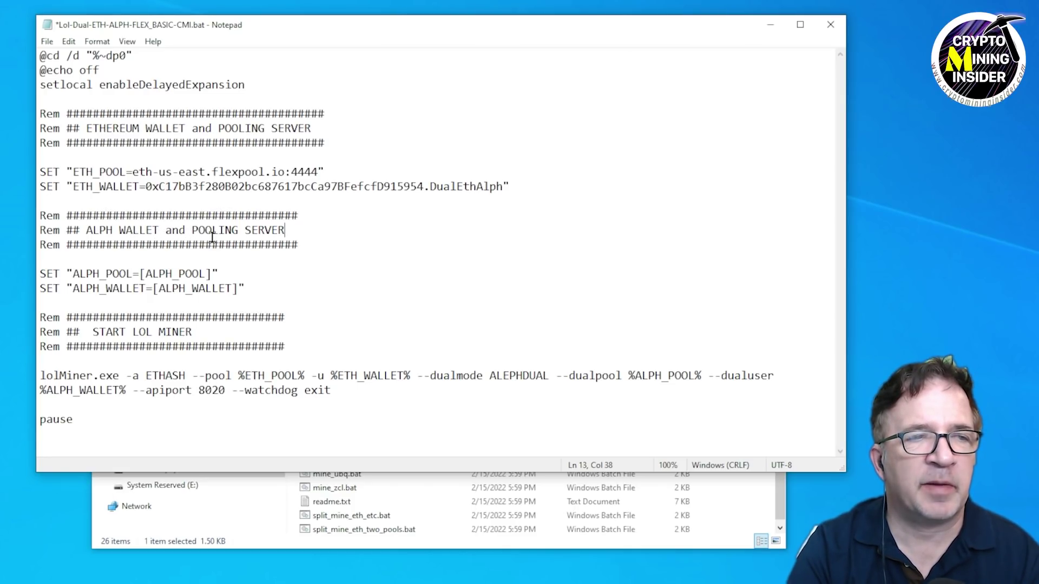
pyautogui.moveTo(199, 274); pyautogui.dragTo(151, 288)
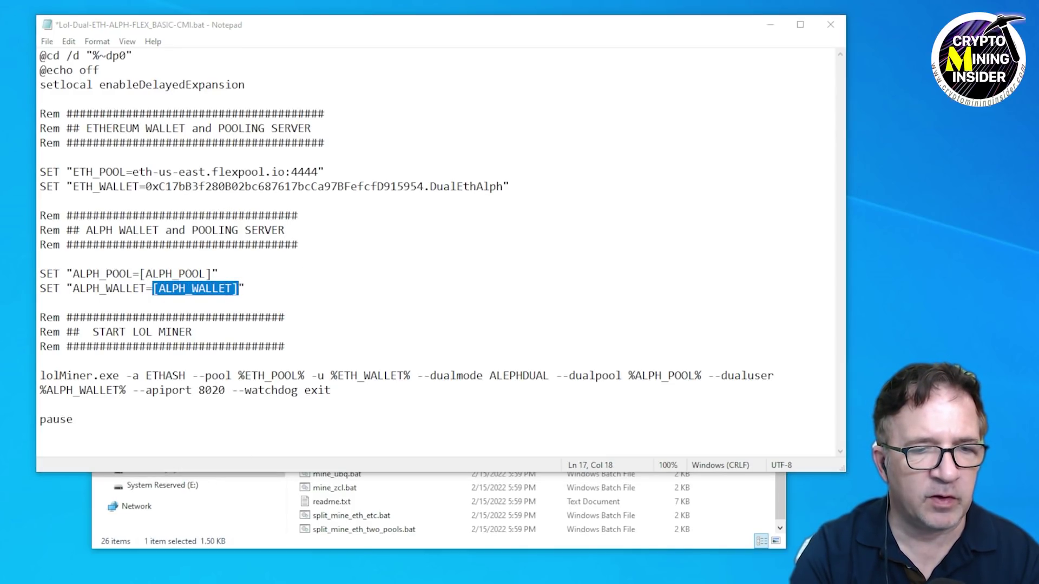
pyautogui.rightClick(214, 290)
pyautogui.click(247, 347)
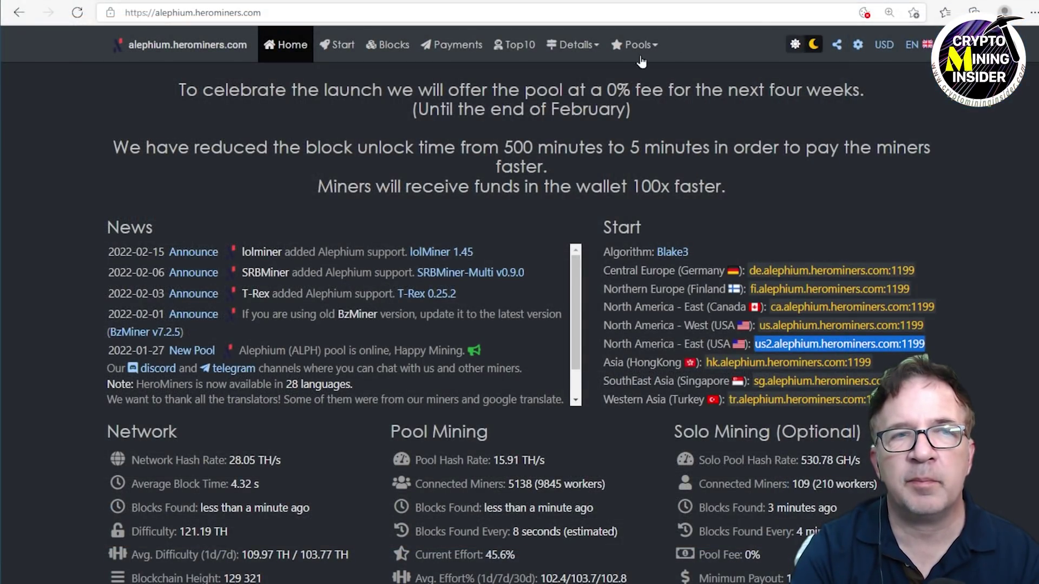
# Select the North America - East server us2.alephium.herominers.com:1199 on the HeroMiners page.
pyautogui.click(728, 232)
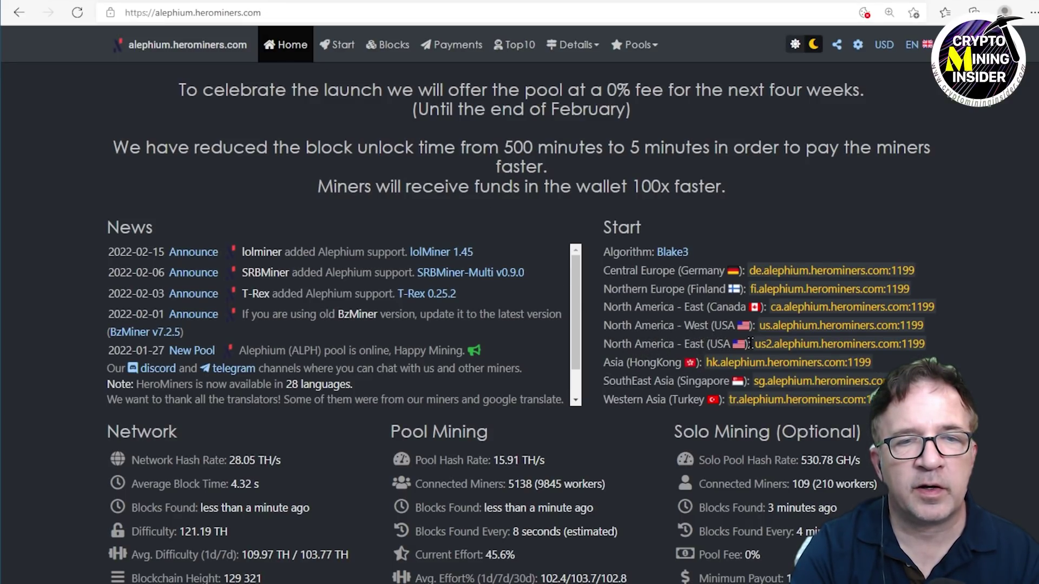
pyautogui.moveTo(756, 349)
pyautogui.mouseDown()
pyautogui.moveTo(924, 344)
pyautogui.moveTo(753, 342)
pyautogui.mouseUp()
pyautogui.hotkey('ctrl', 'c')
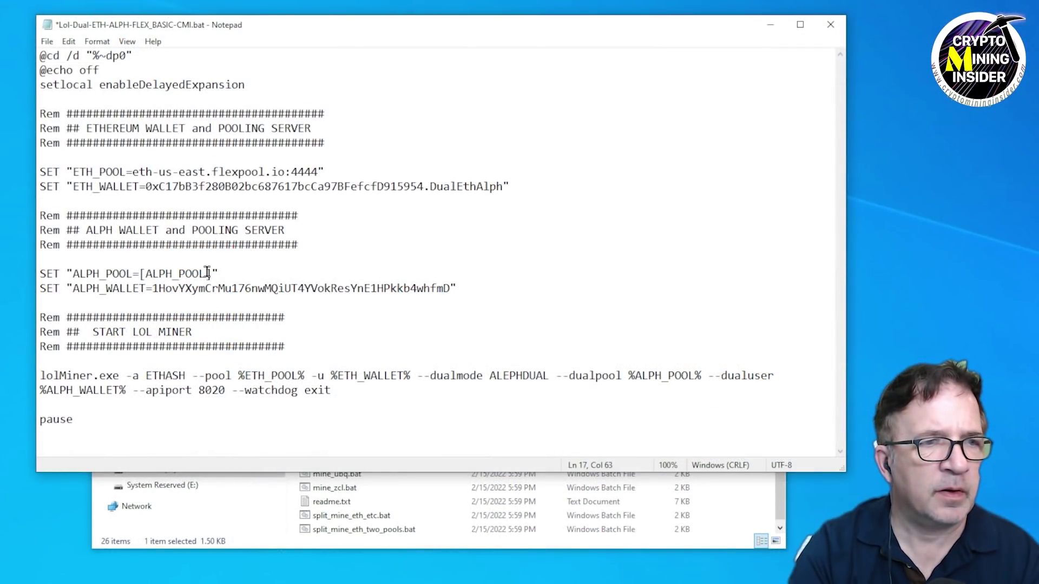
# Replace [ALPH_POOL] with the pasted us2.alephium.herominers.com:1199 and save the batch file.
pyautogui.click(207, 272)
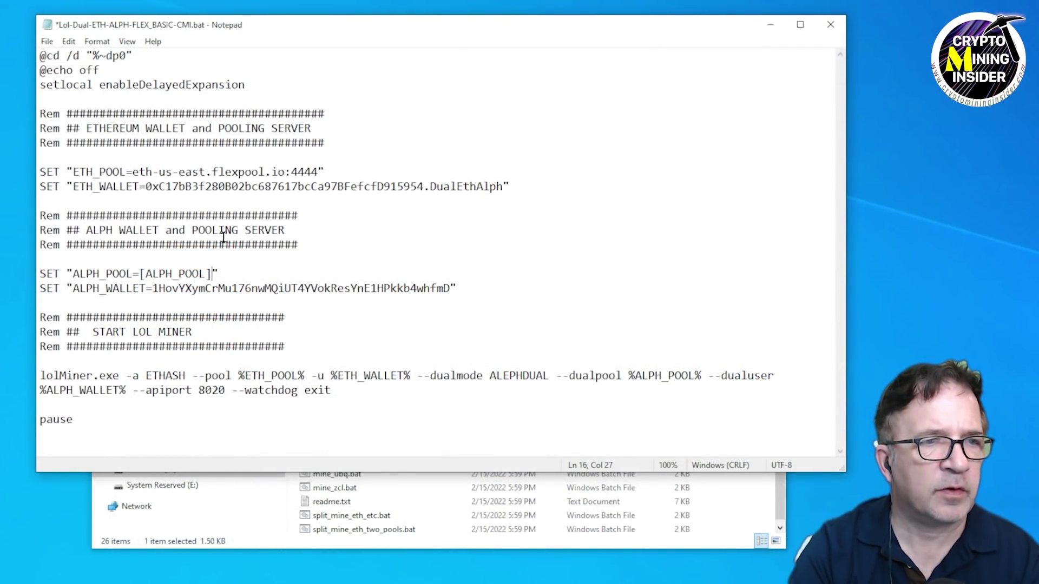
pyautogui.hotkey('shift', 'Left')
pyautogui.hotkey('shift', 'Left')
pyautogui.hotkey('shift', 'Left')
pyautogui.hotkey('shift', 'Left')
pyautogui.hotkey('shift', 'Left')
pyautogui.hotkey('shift', 'Left')
pyautogui.hotkey('shift', 'Left')
pyautogui.hotkey('shift', 'Left')
pyautogui.hotkey('shift', 'Left')
pyautogui.hotkey('shift', 'Left')
pyautogui.hotkey('shift', 'Left')
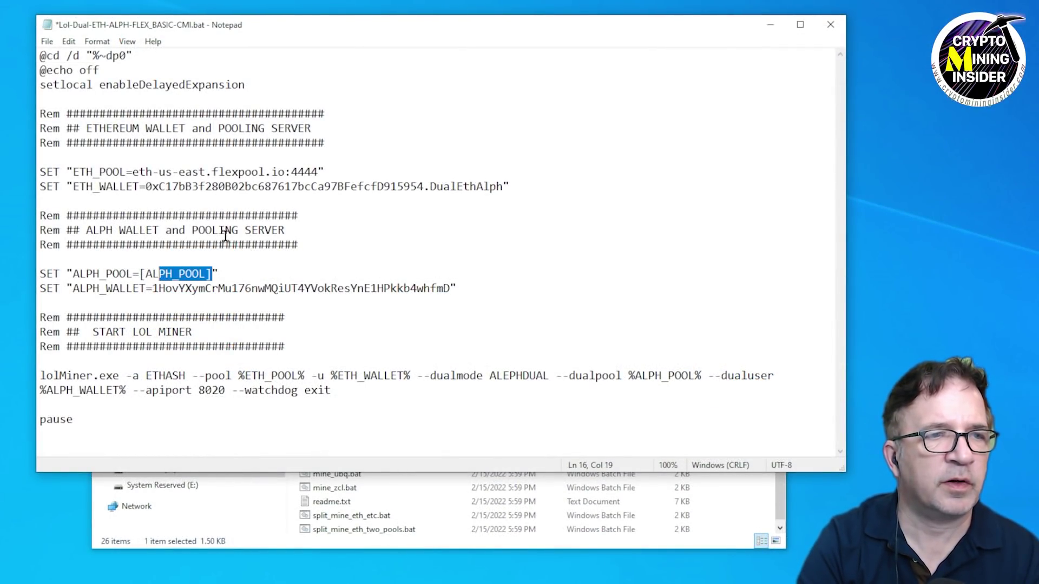
pyautogui.press('Delete')
pyautogui.hotkey('ctrl', 'v')
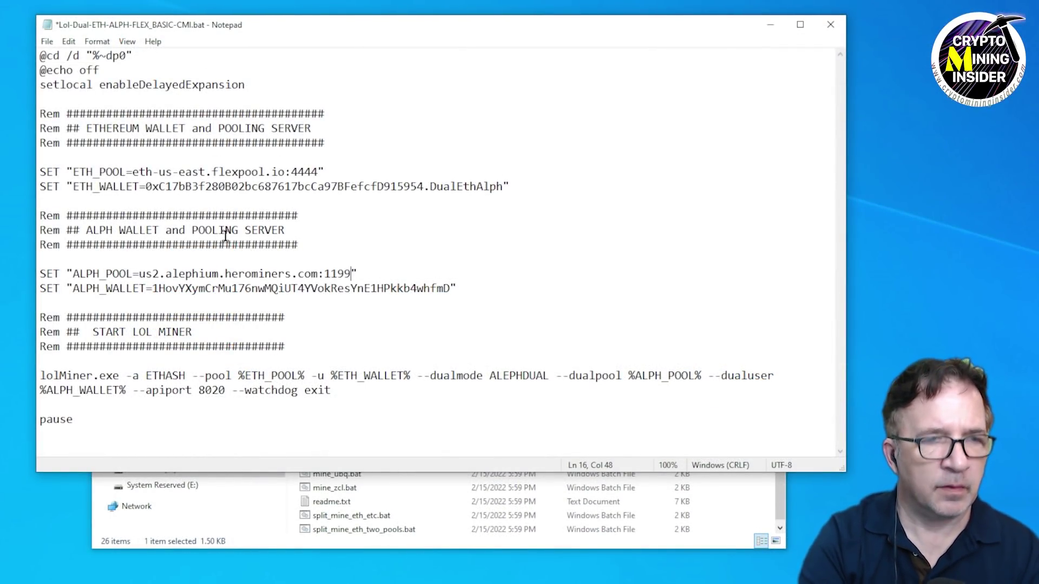
pyautogui.hotkey('alt', 'f')
pyautogui.press('s')
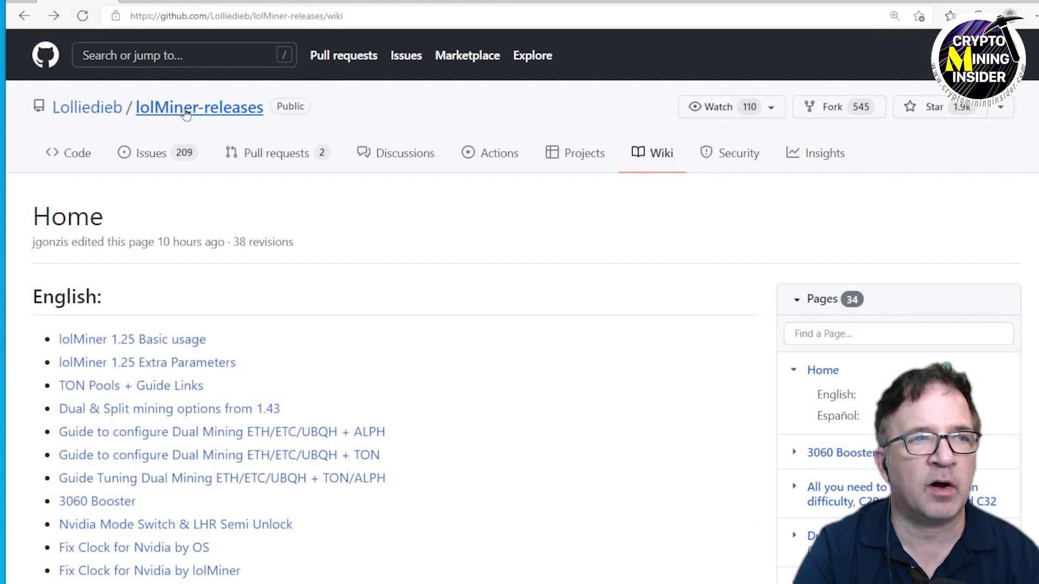
# Open the wiki's 'Guide Tuning Dual Mining ETH/ETC/UBQH + TON/ALPH' and review the Nvidia core clock table.
pyautogui.scroll(-1, 297, 275)
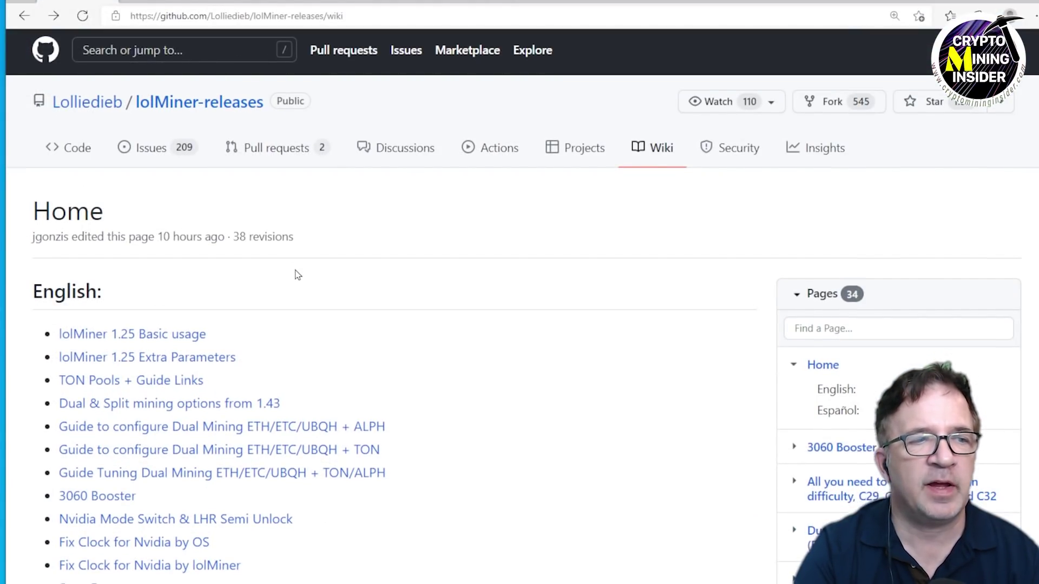
pyautogui.scroll(-3, 297, 275)
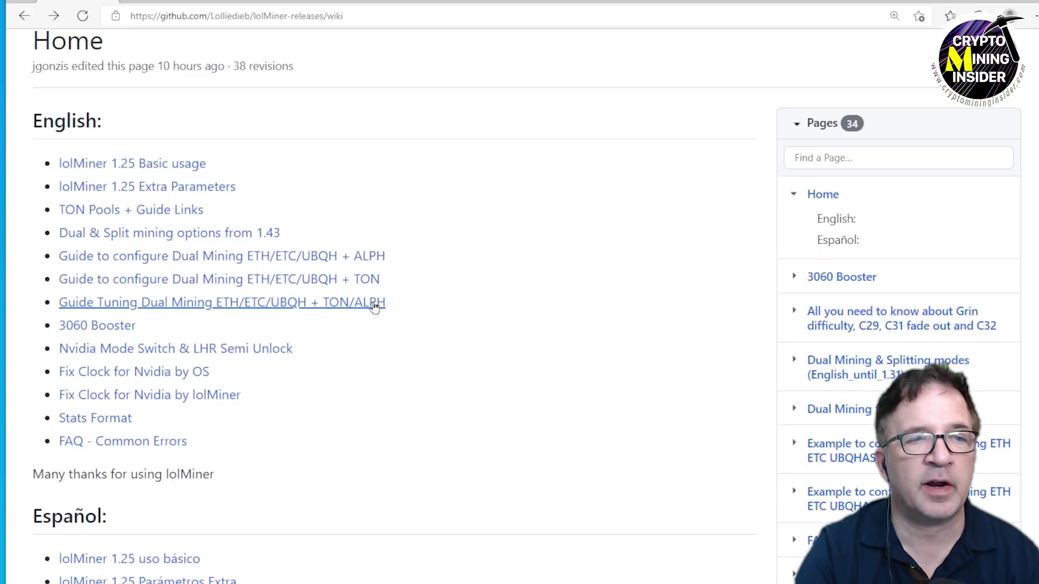
pyautogui.click(193, 306)
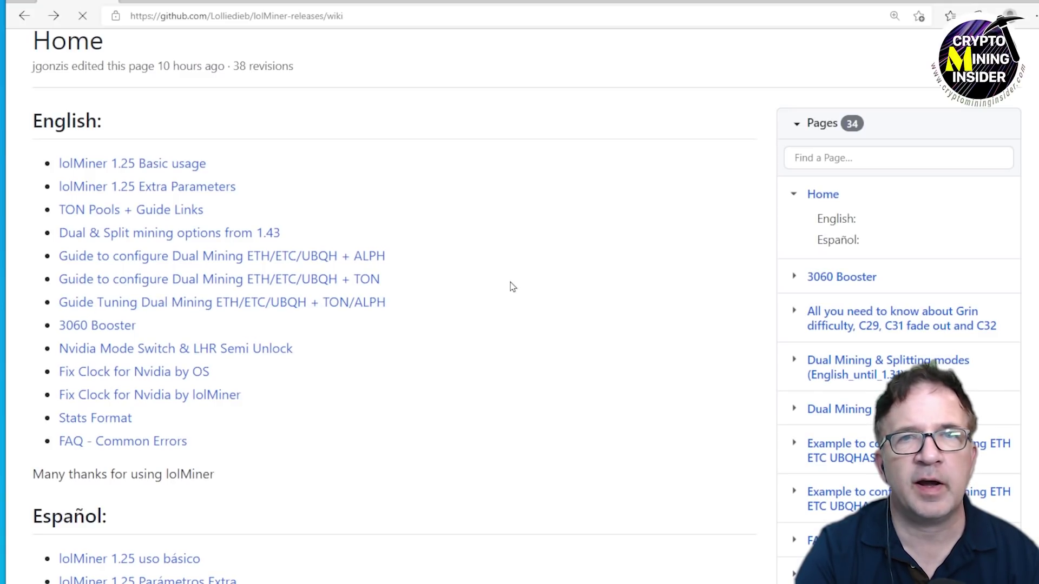
pyautogui.scroll(-15, 503, 270)
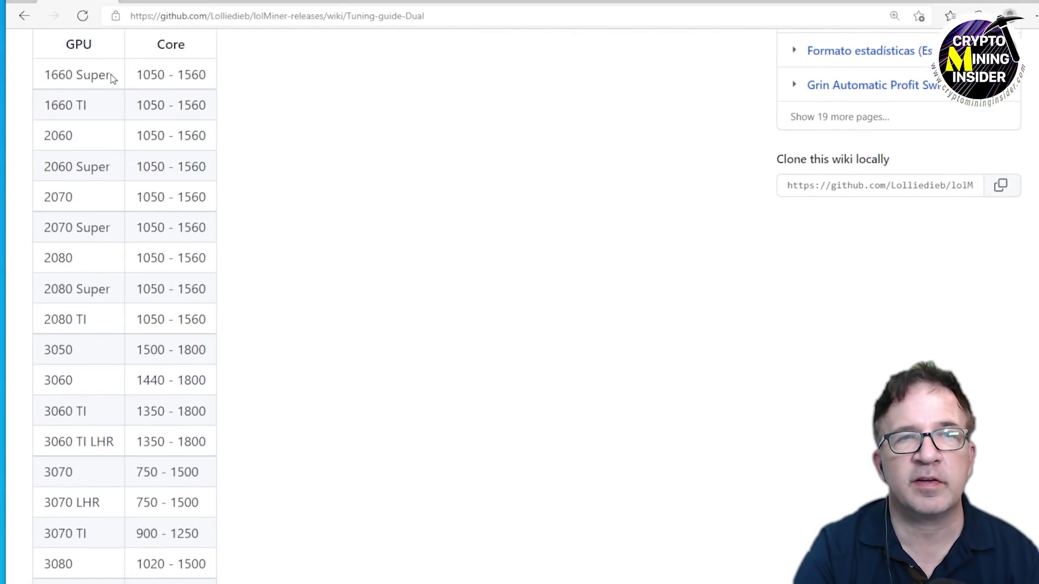
pyautogui.scroll(-6, 163, 92)
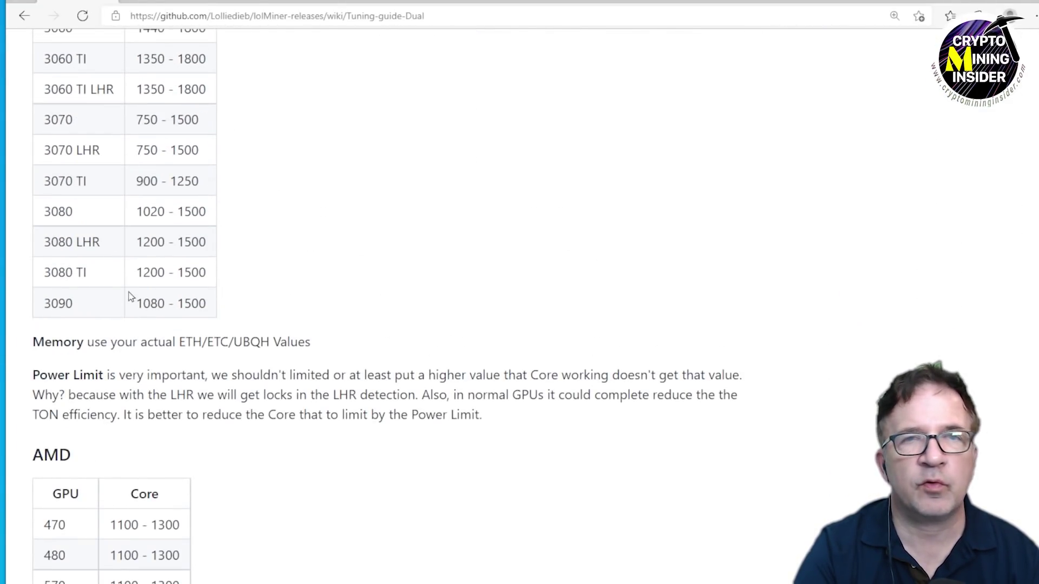
pyautogui.scroll(7, 151, 301)
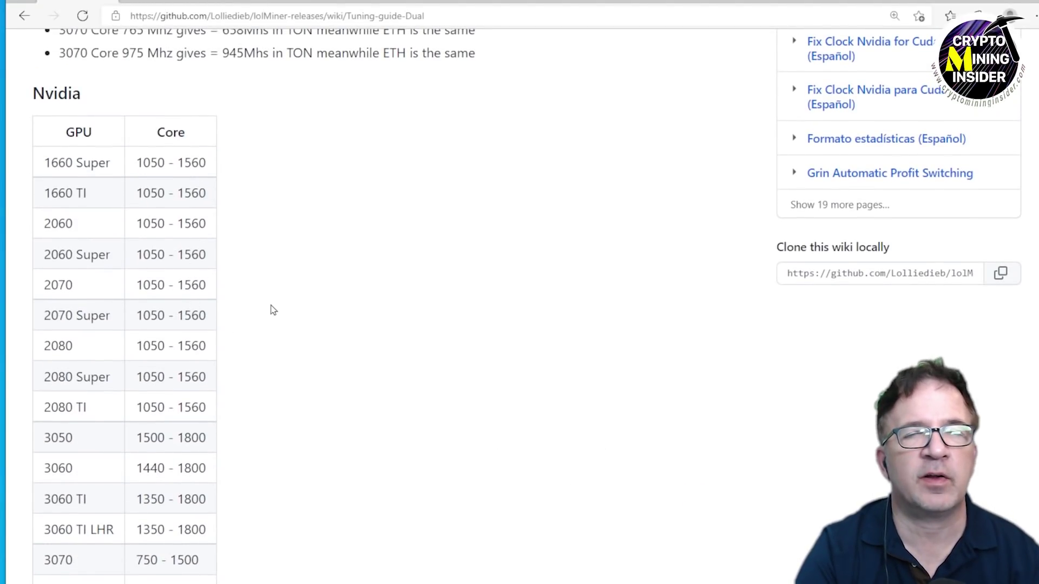
pyautogui.scroll(-3, 249, 306)
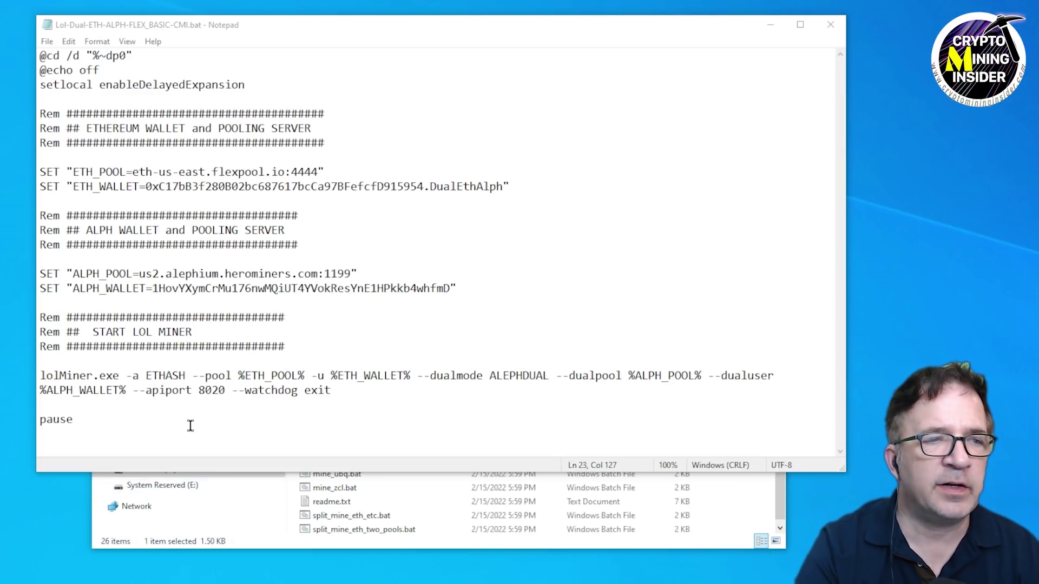
# Insert '--devices 1,2' before the --pool option in the lolMiner command line.
pyautogui.click(191, 375)
pyautogui.write('--')
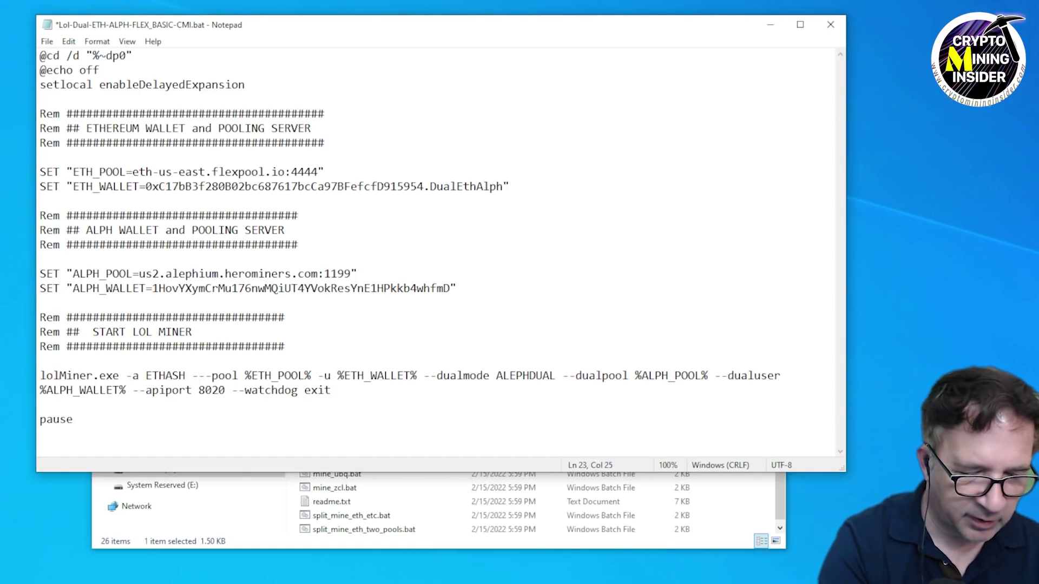
pyautogui.write('devices')
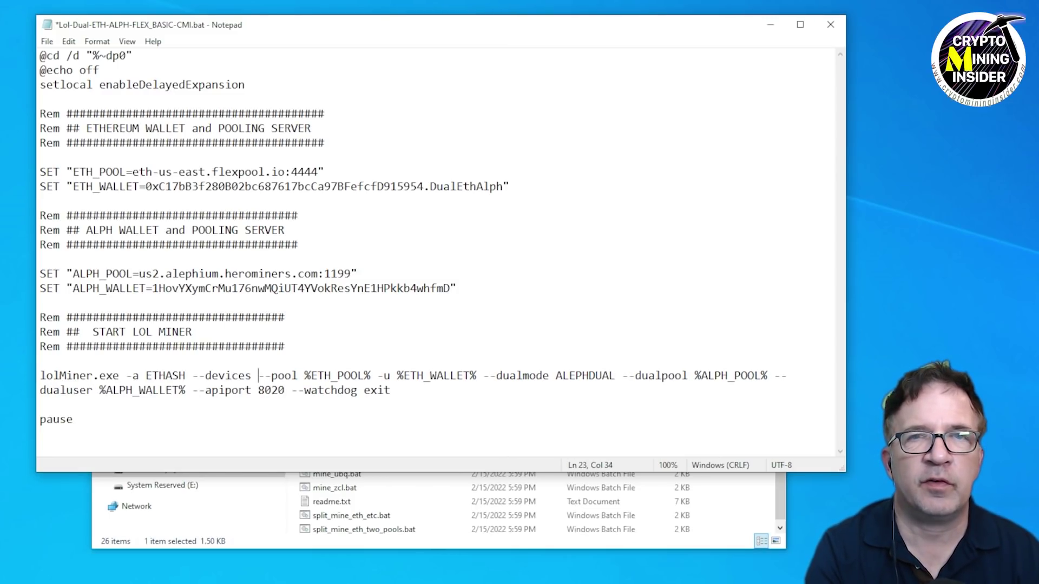
pyautogui.write(' 1,2')
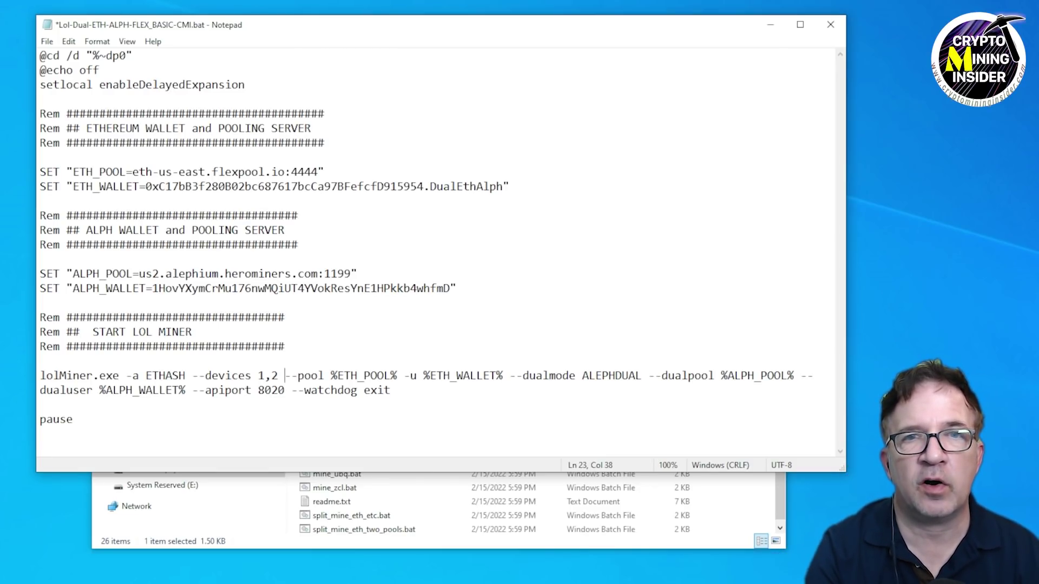
pyautogui.press('Down')
pyautogui.hotkey('ctrl', 'Left')
pyautogui.hotkey('ctrl', 'Left')
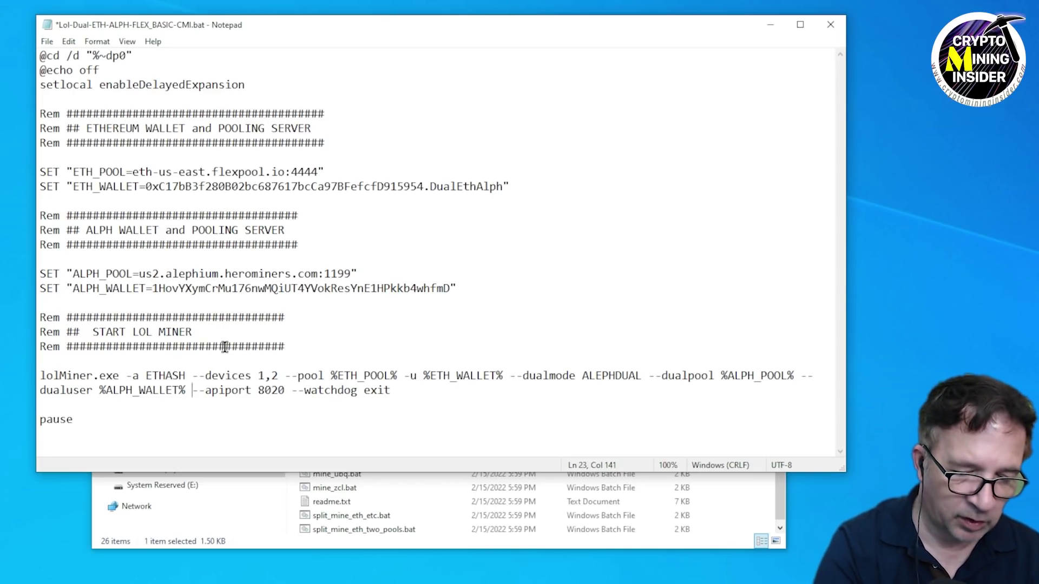
# Add '--cclk 1050,1050' before --apiport and save the batch file.
pyautogui.write('--cclk')
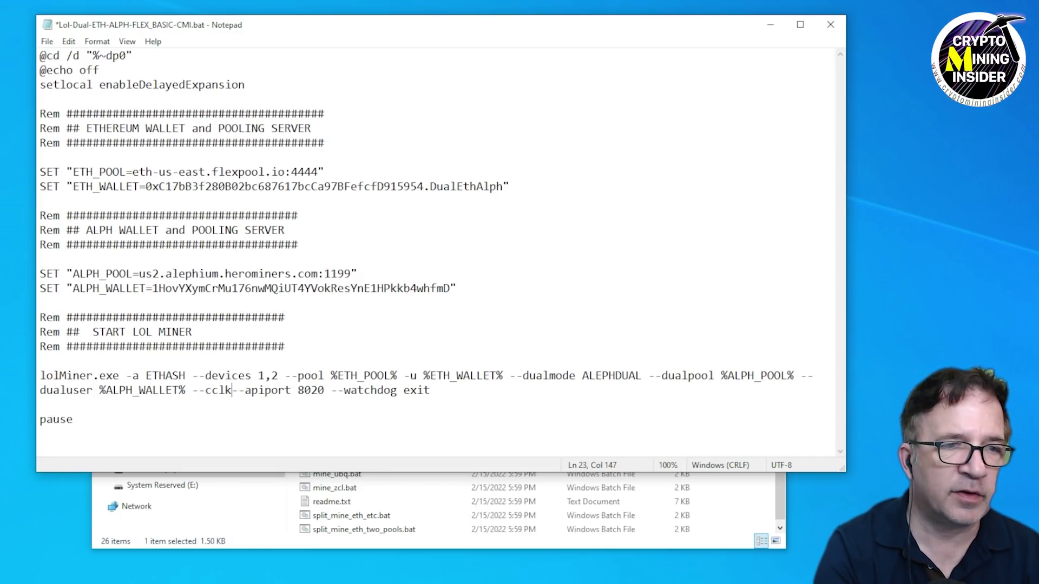
pyautogui.write('1050')
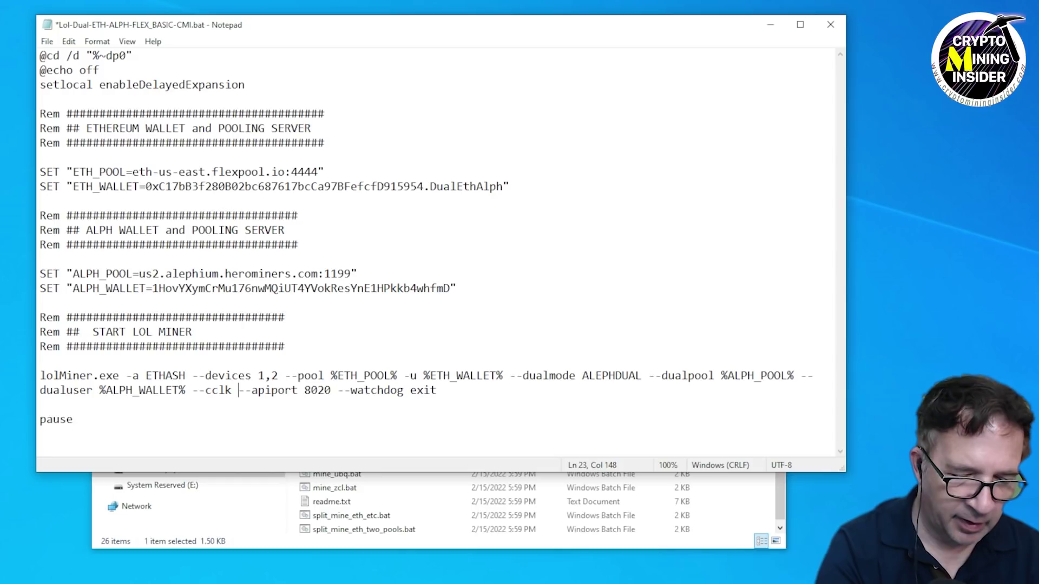
pyautogui.write(',1050')
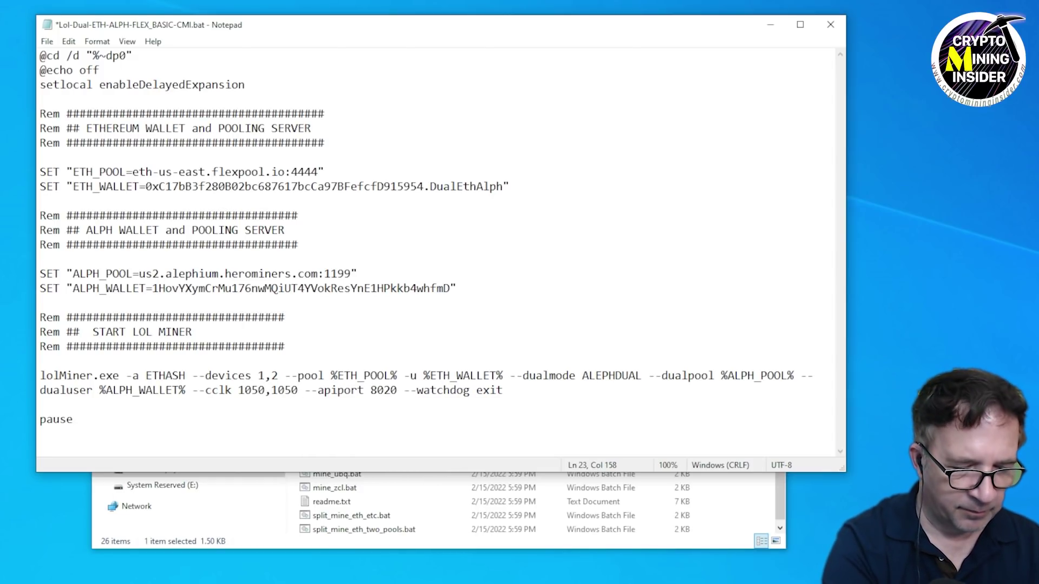
pyautogui.hotkey('ctrl', 's')
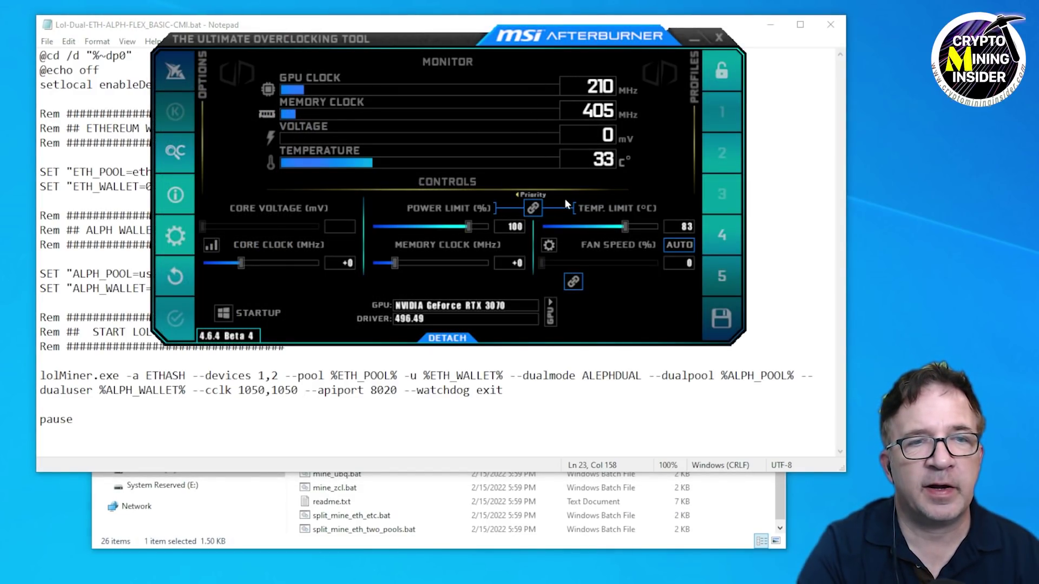
# Load overclock profile 5 onto the first RTX 3070 and apply it.
pyautogui.click(552, 313)
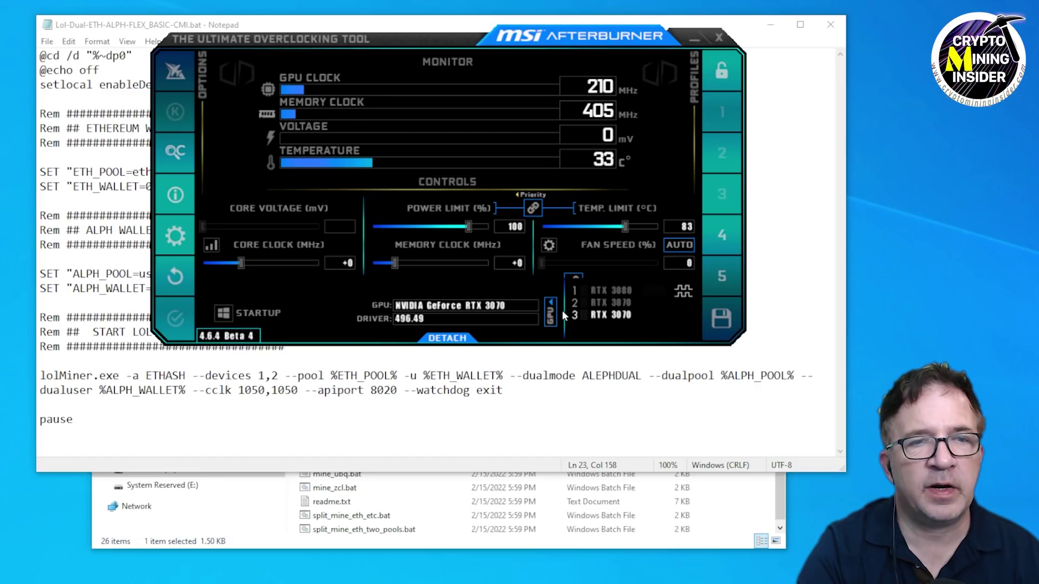
pyautogui.click(606, 290)
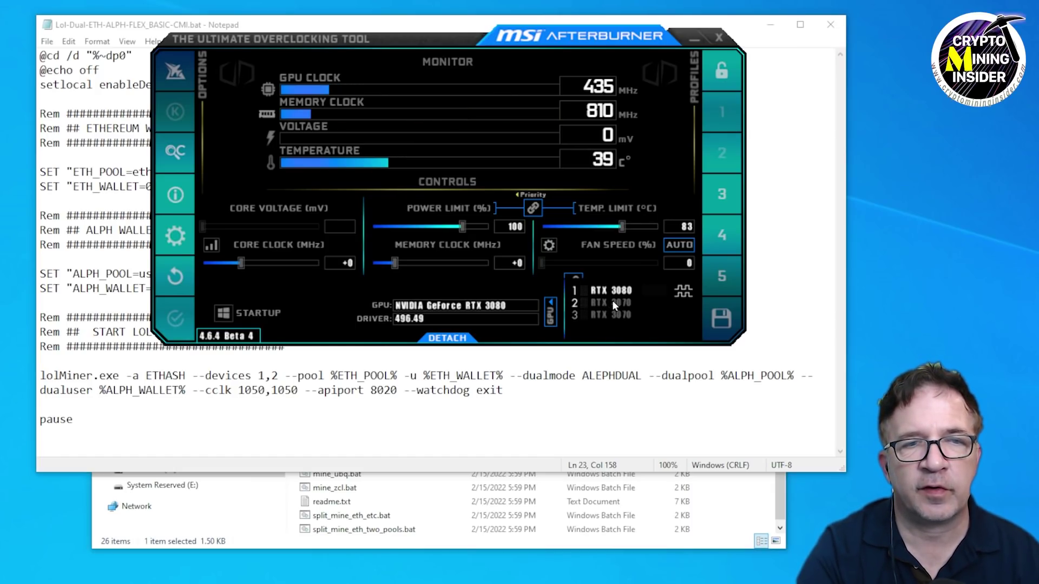
pyautogui.click(612, 302)
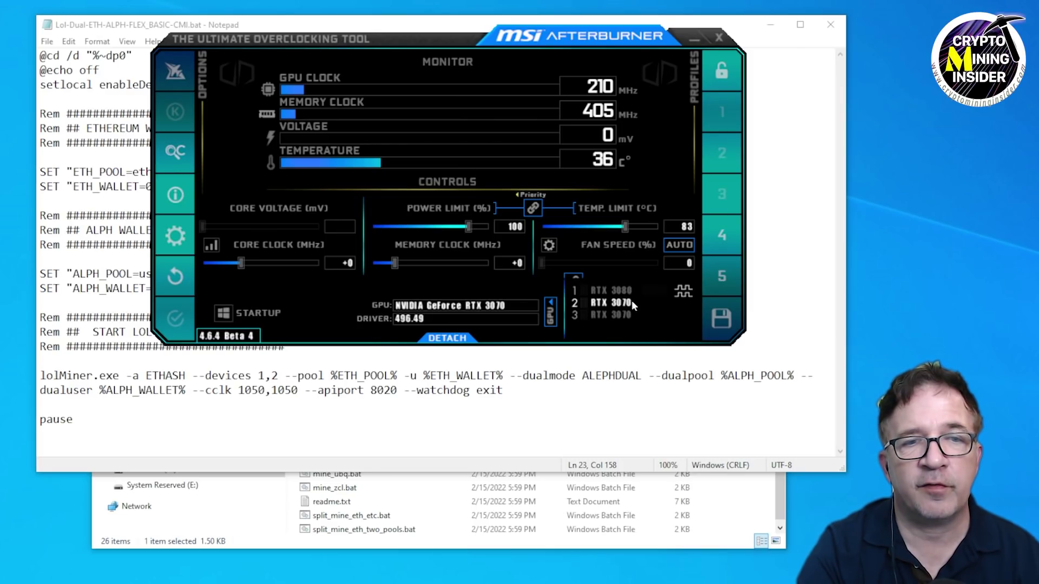
pyautogui.click(722, 278)
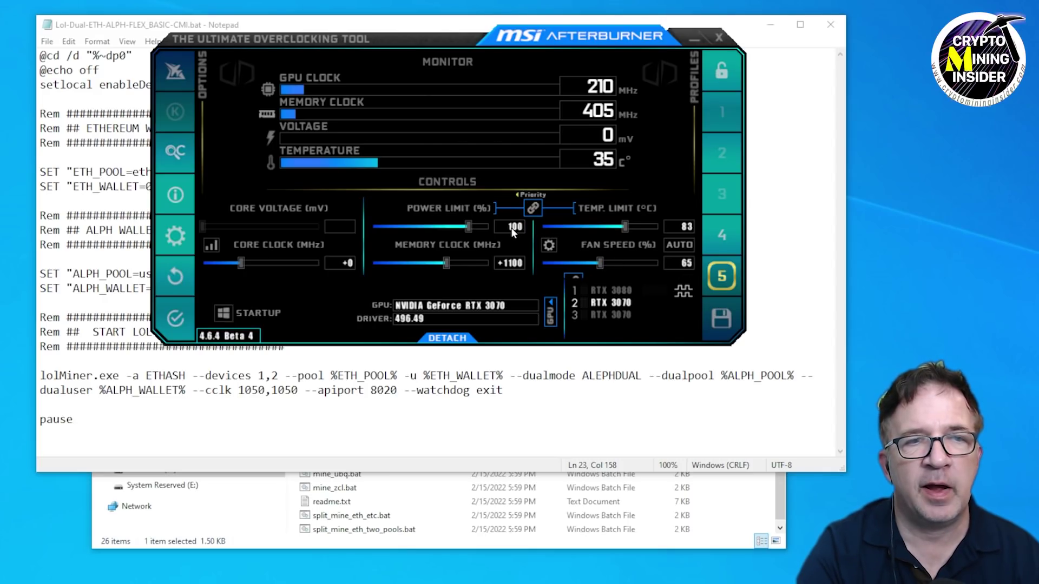
pyautogui.click(175, 318)
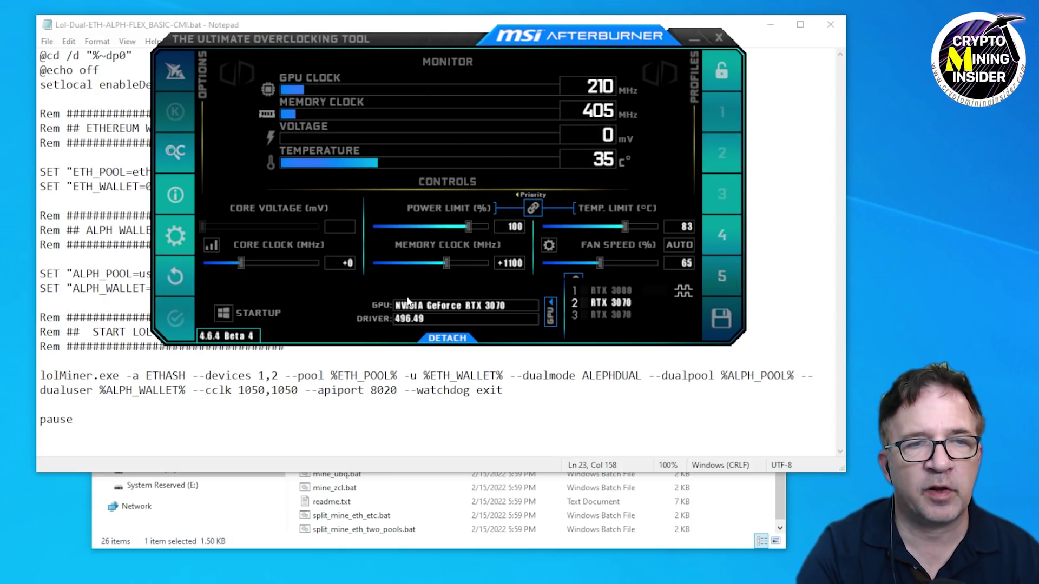
# Load profile 5 onto the second RTX 3070, then minimise Afterburner.
pyautogui.click(599, 314)
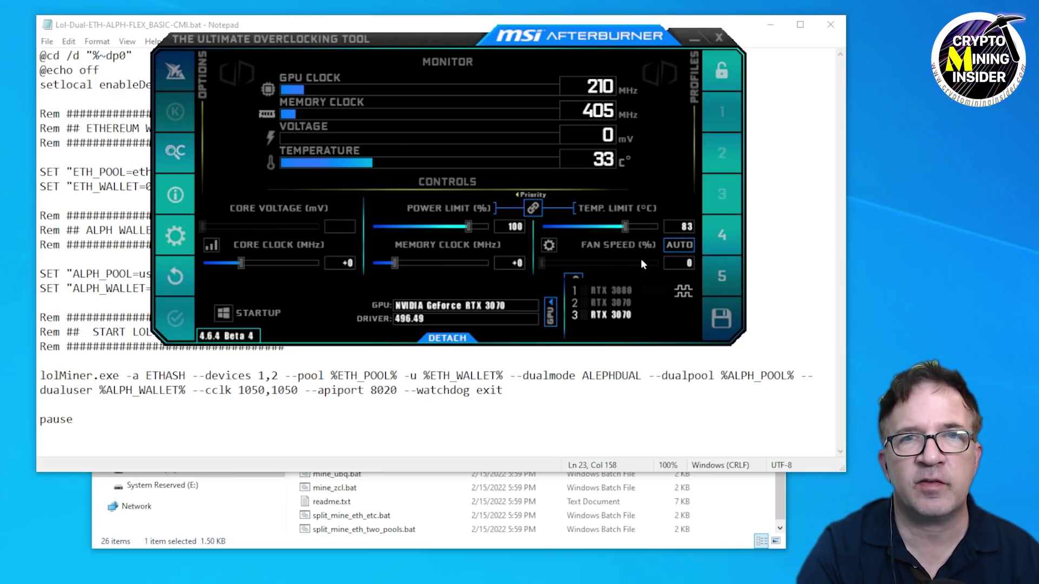
pyautogui.click(719, 277)
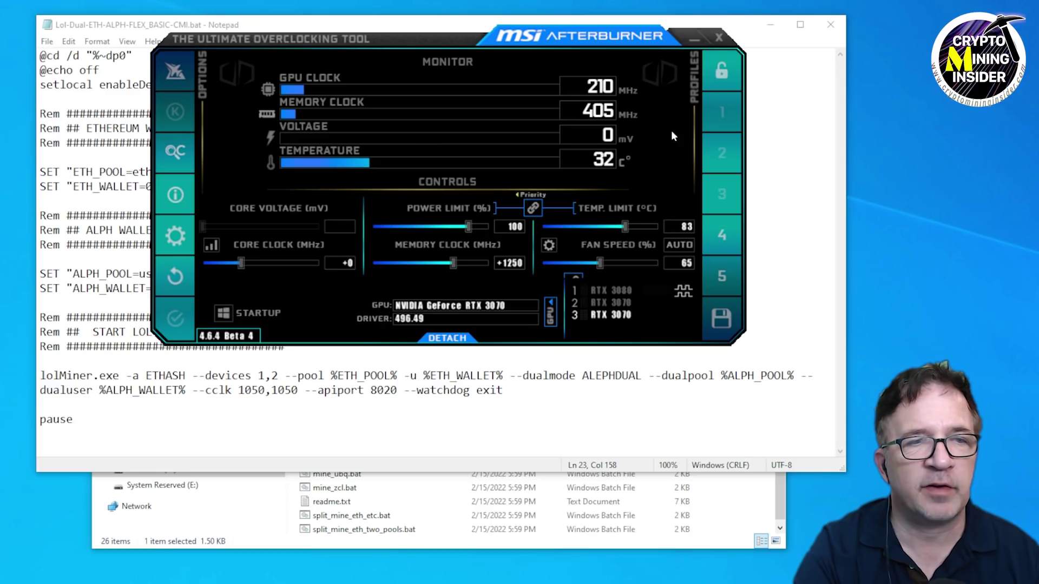
pyautogui.click(684, 37)
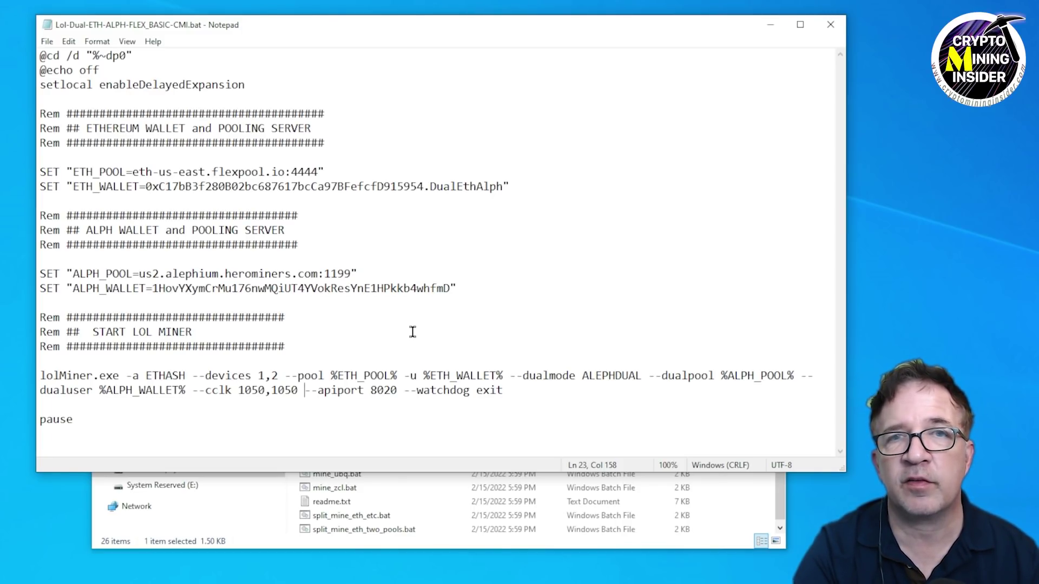
# Save the batch file from the File menu, checking the --devices 1,2 option, and close it.
pyautogui.click(47, 41)
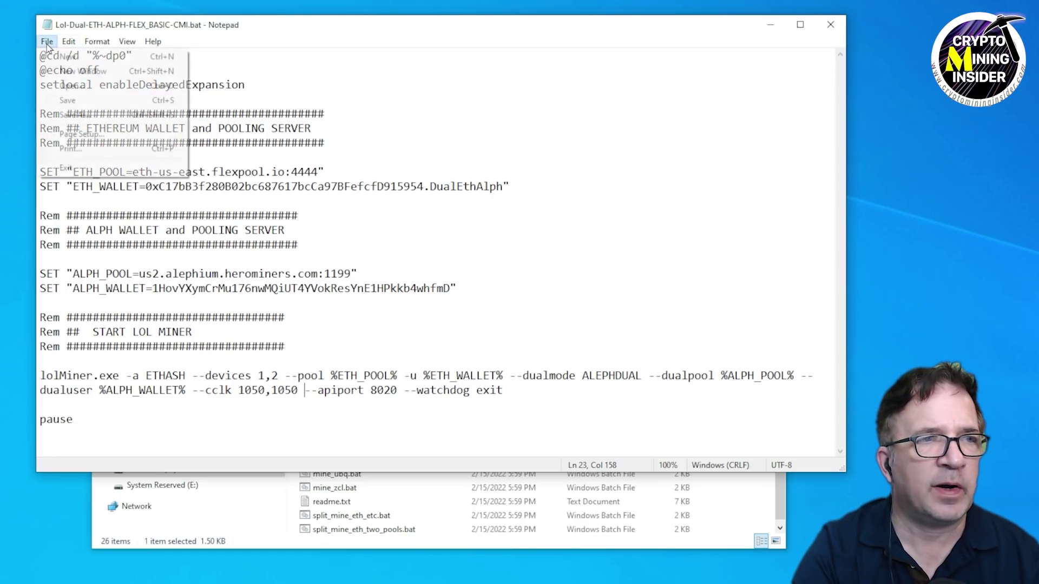
pyautogui.click(69, 100)
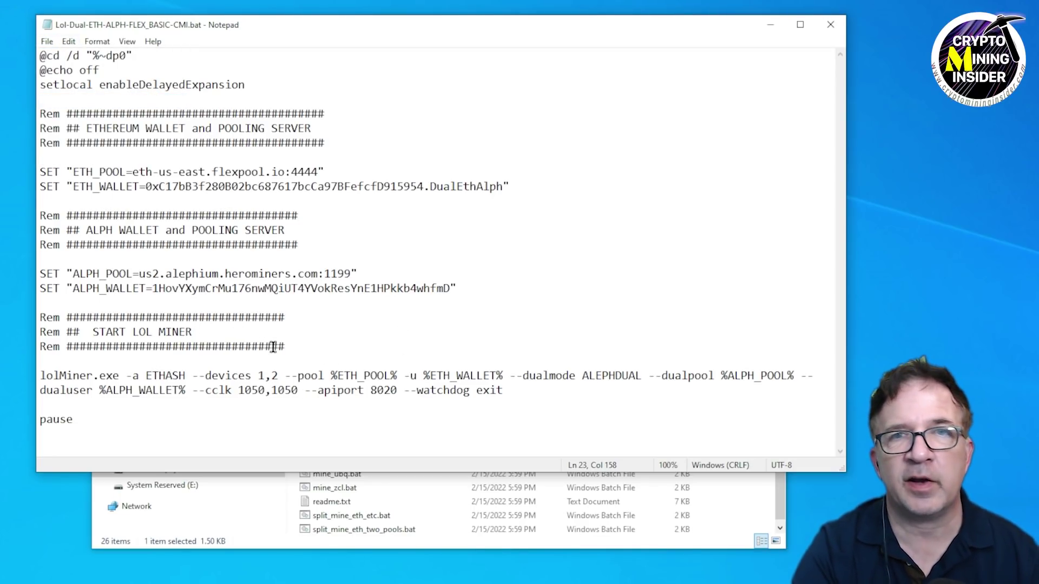
pyautogui.moveTo(202, 377); pyautogui.dragTo(300, 392)
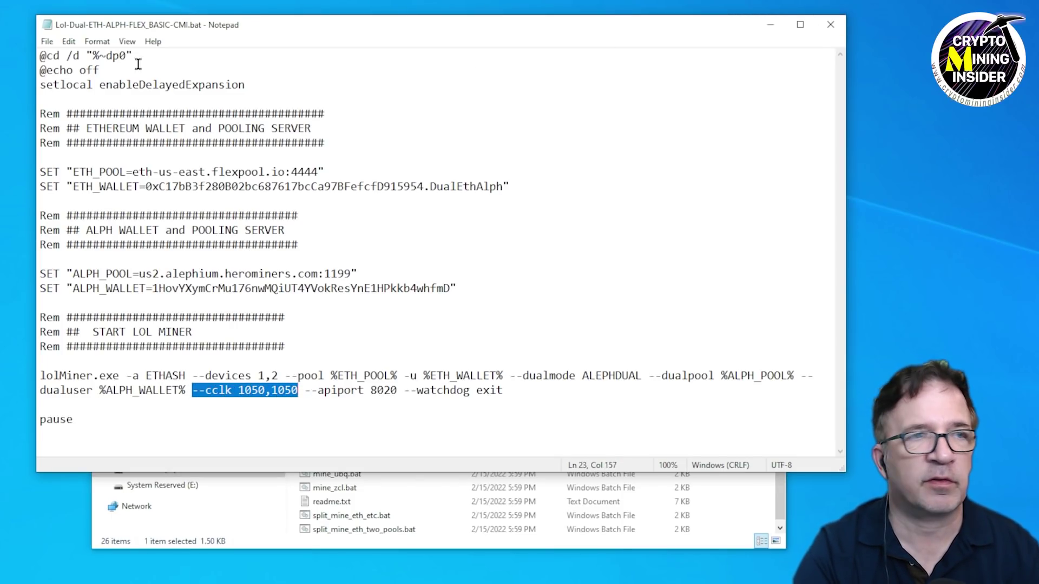
pyautogui.click(47, 42)
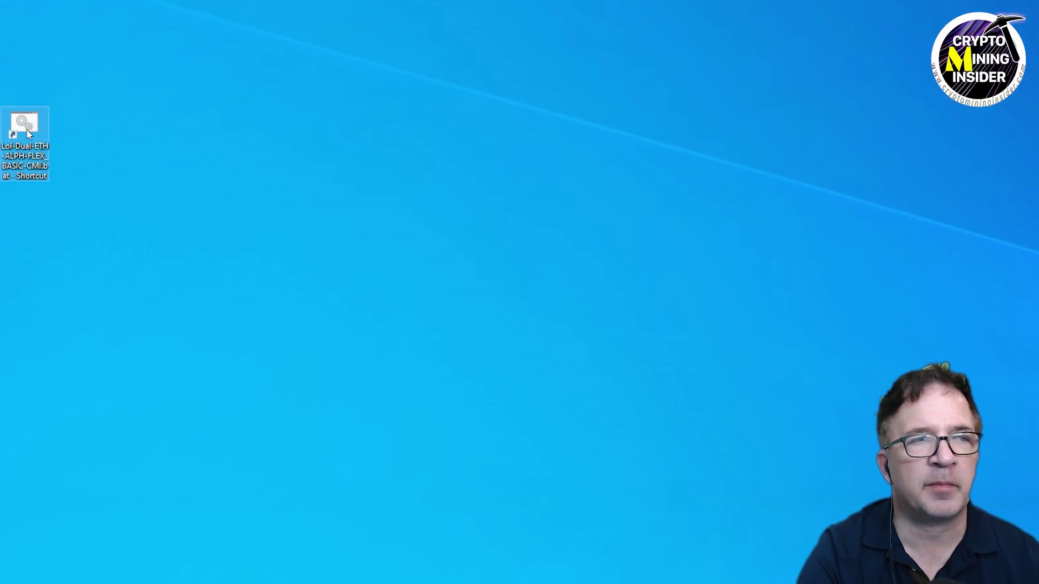
# Run the Lol-Dual-ETH-ALPH-FLEX_BASIC-CMI.bat shortcut as administrator, confirming the UAC prompt.
pyautogui.rightClick(27, 131)
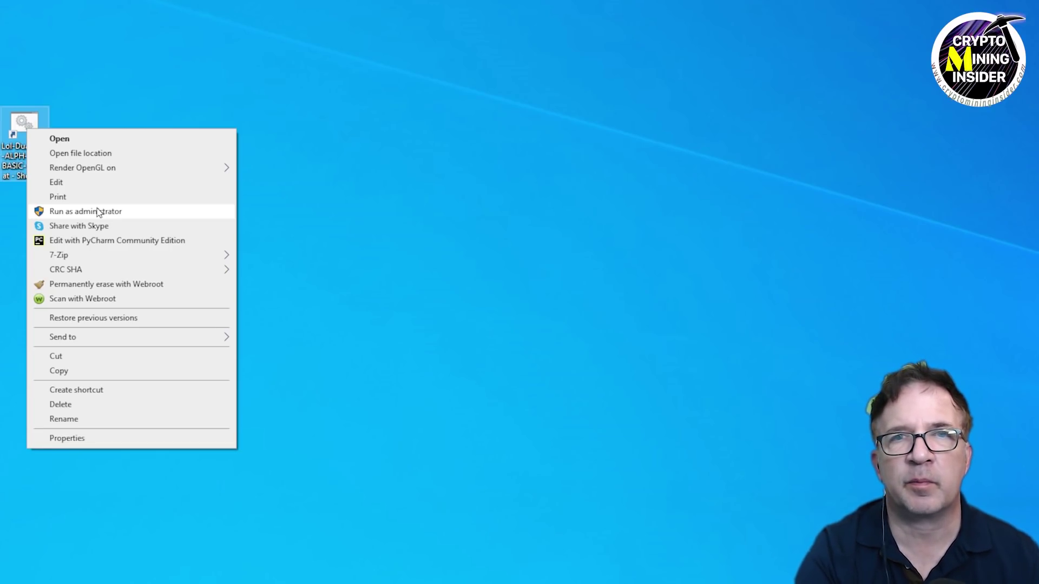
pyautogui.click(99, 212)
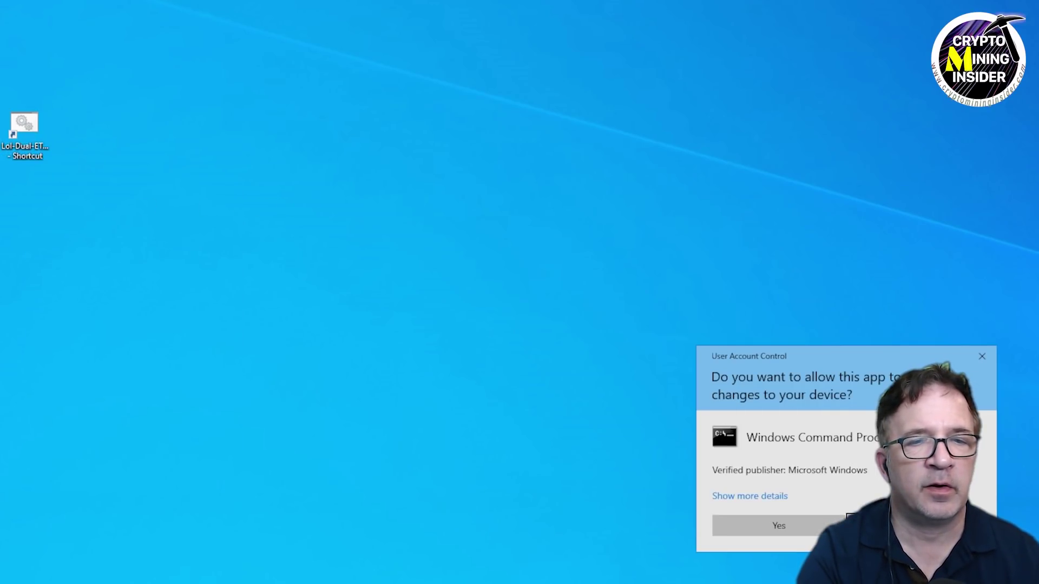
pyautogui.click(778, 525)
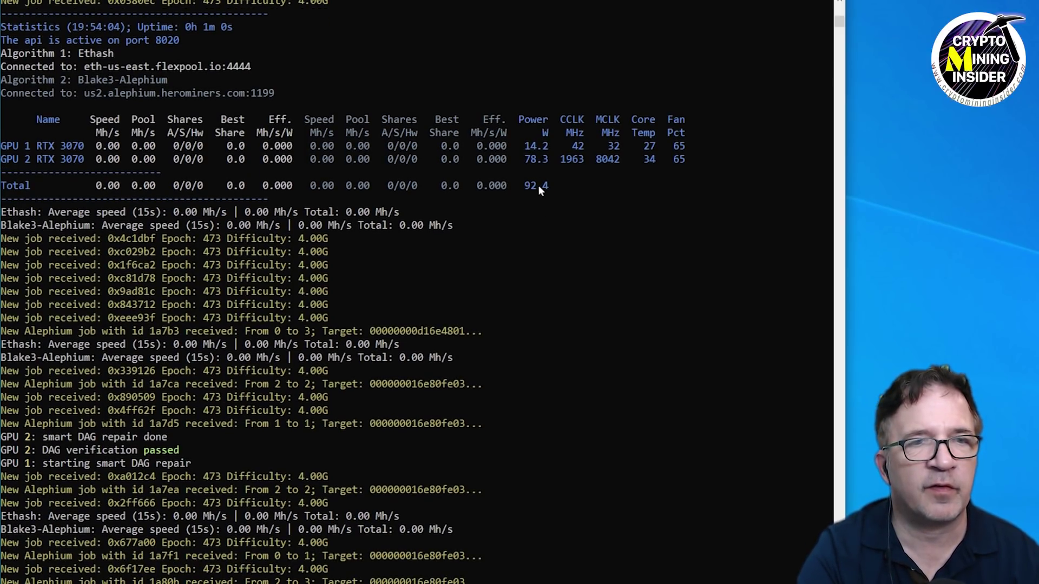
# Follow the lolMiner console log as it connects to both pools and repairs the DAG.
pyautogui.scroll(-6, 530, 206)
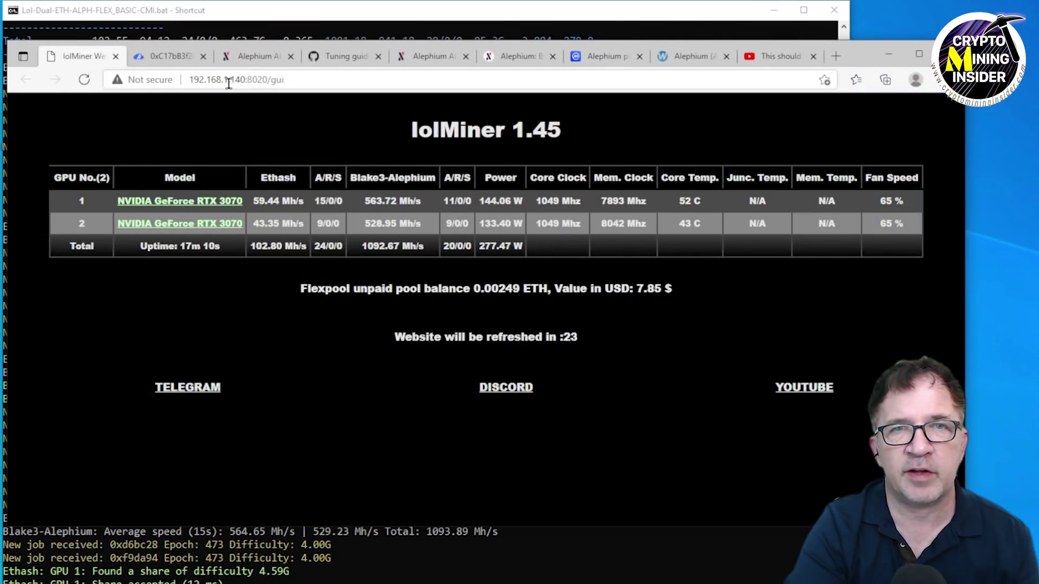
# Show lolMiner's 192.168.1.140:8020/gui stats: 102.83 Mh/s Ethash, 1093.12 Mh/s Alephium, 276.81 W.
pyautogui.moveTo(246, 80); pyautogui.dragTo(184, 83)
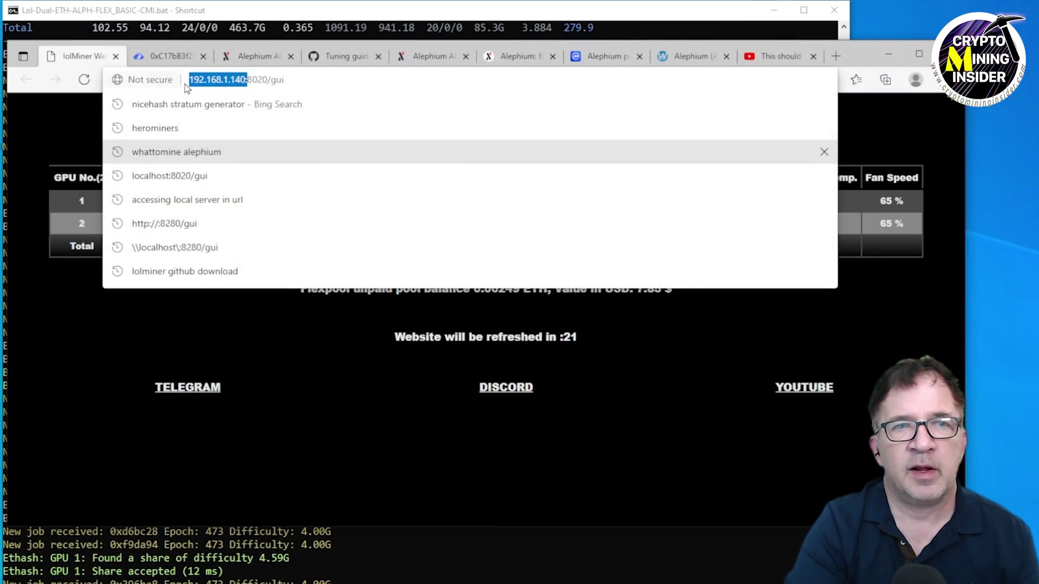
pyautogui.click(242, 87)
pyautogui.click(357, 362)
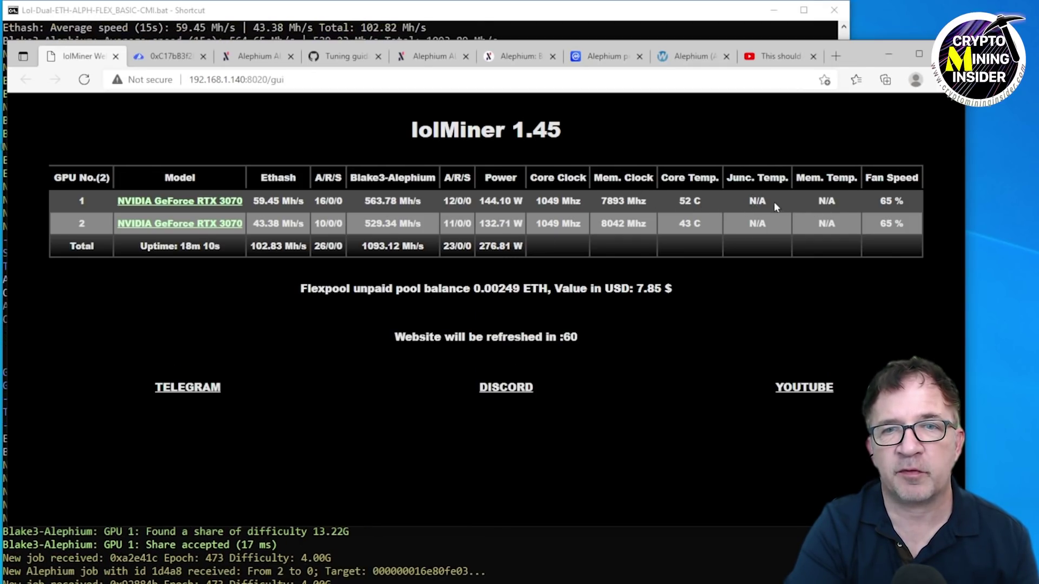
# Check Flexpool's dashboard: 102.7 MH/s reported, 93.3 MH/s effective, 210 valid shares.
pyautogui.click(169, 59)
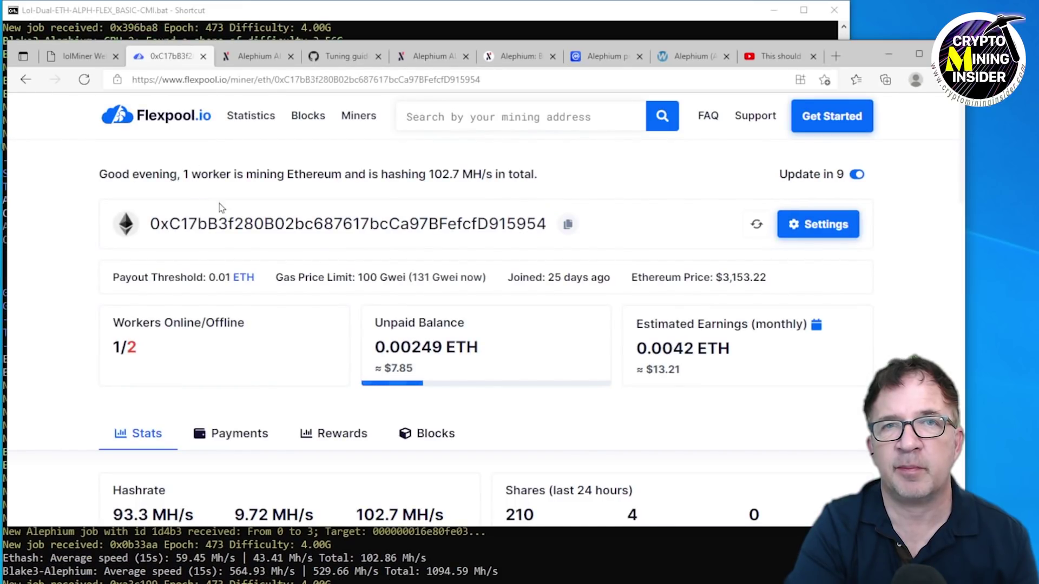
pyautogui.scroll(-3, 155, 242)
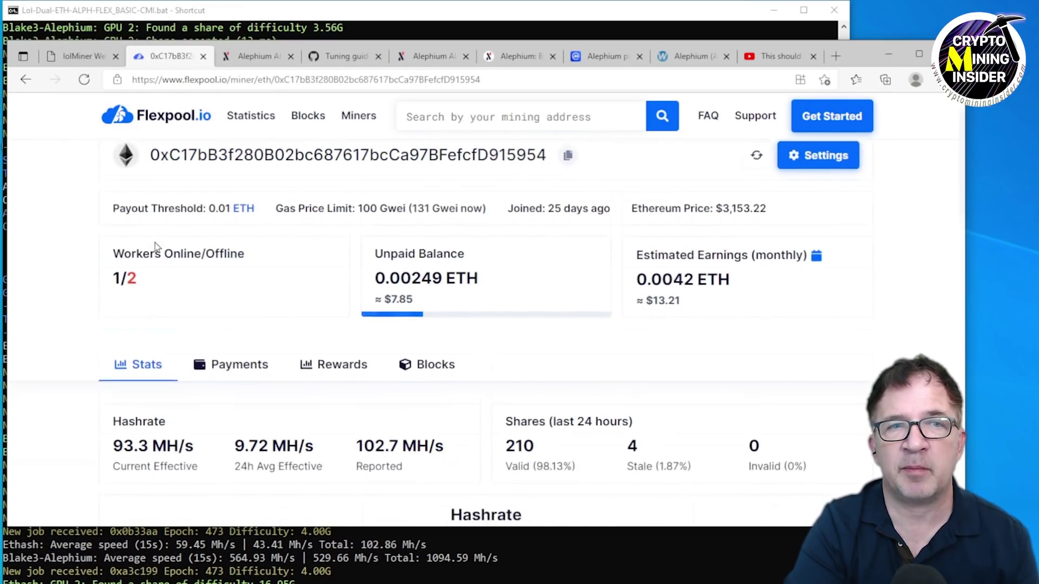
pyautogui.scroll(-1, 157, 247)
pyautogui.moveTo(842, 403)
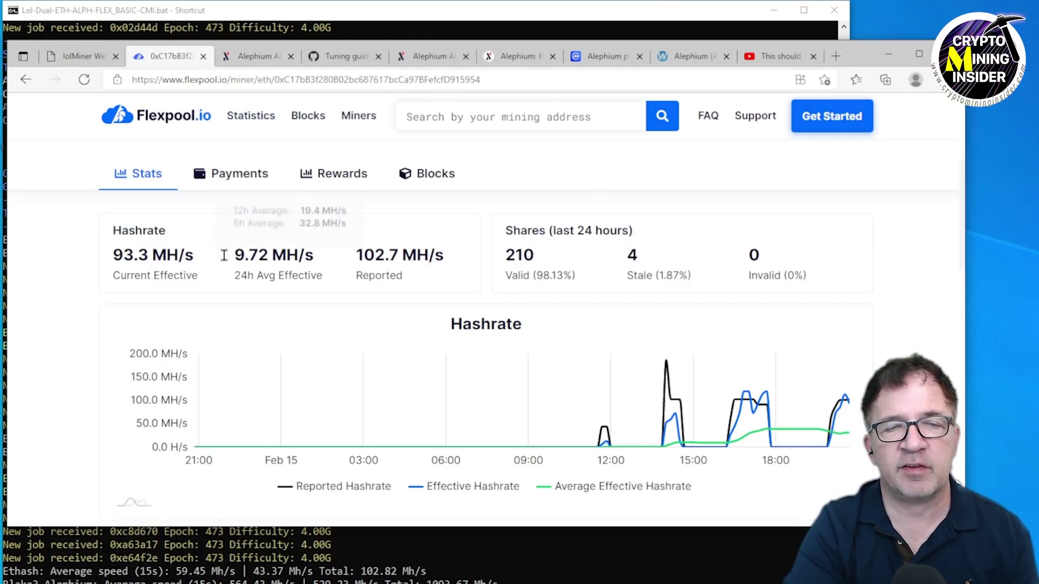
# On the HeroMiners Alephium page, paste the wallet address into Your Stats and look it up.
pyautogui.click(249, 60)
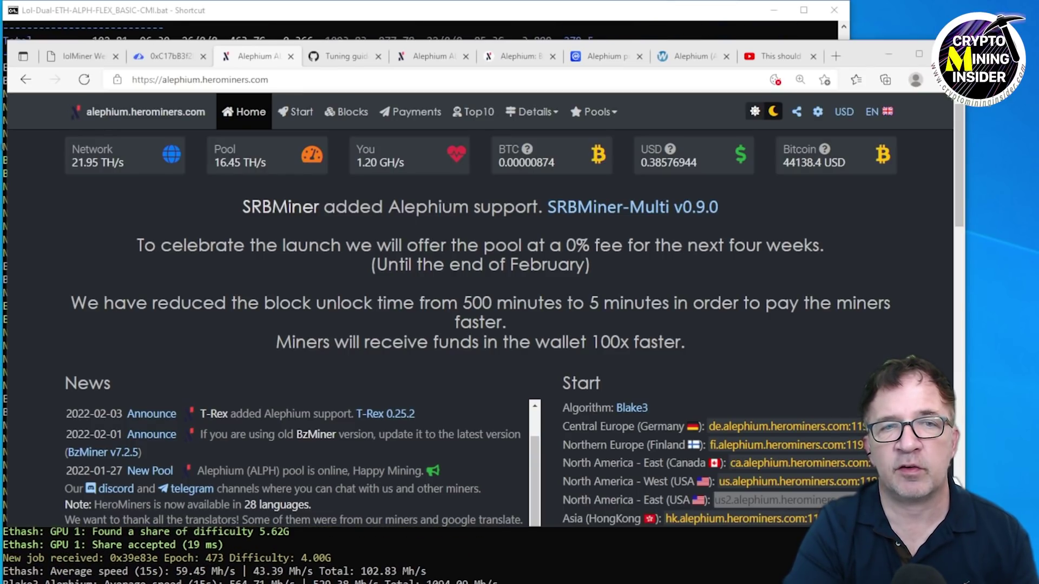
pyautogui.scroll(-10, 474, 346)
pyautogui.click(181, 425)
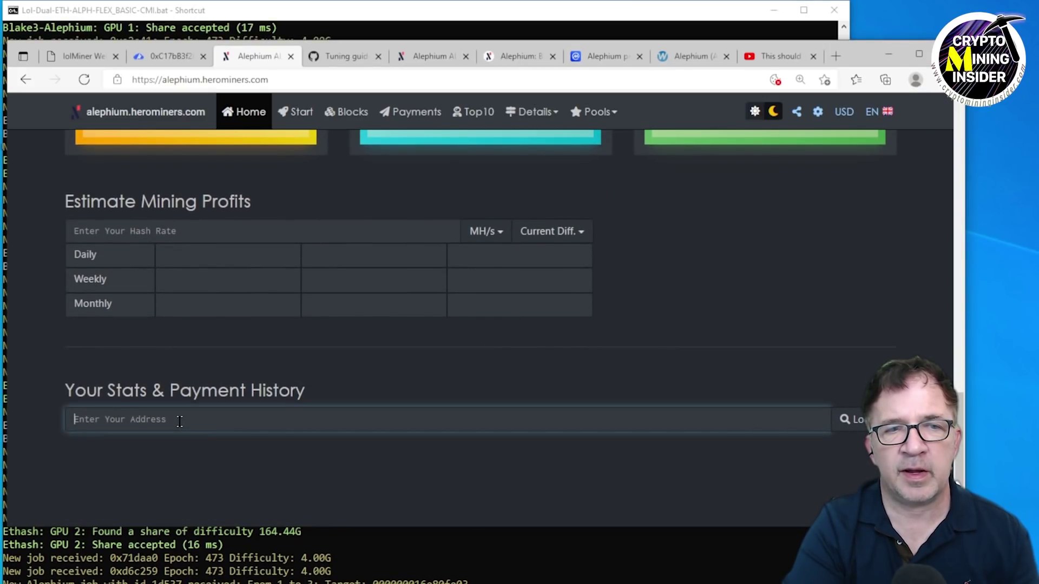
pyautogui.rightClick(181, 424)
pyautogui.click(238, 548)
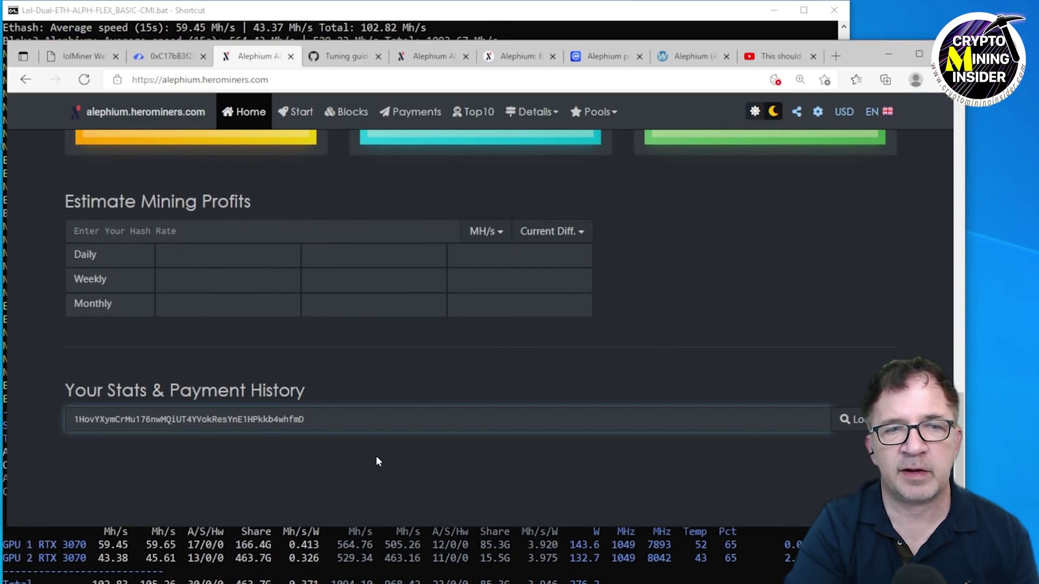
pyautogui.click(853, 419)
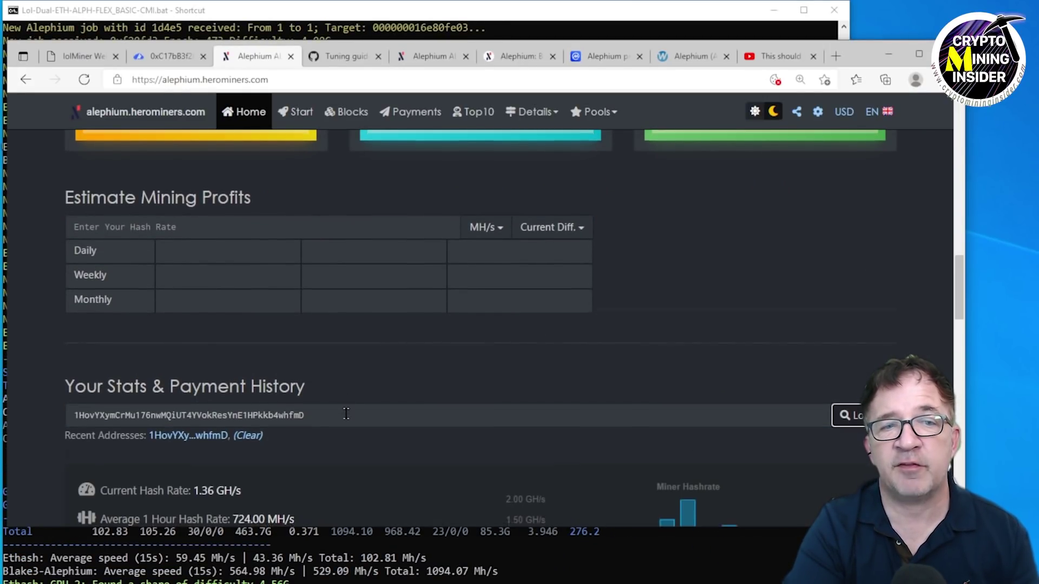
# Review the 1.36 GH/s current hash rate and 215 valid shares, then minimise the browser.
pyautogui.scroll(-5, 346, 411)
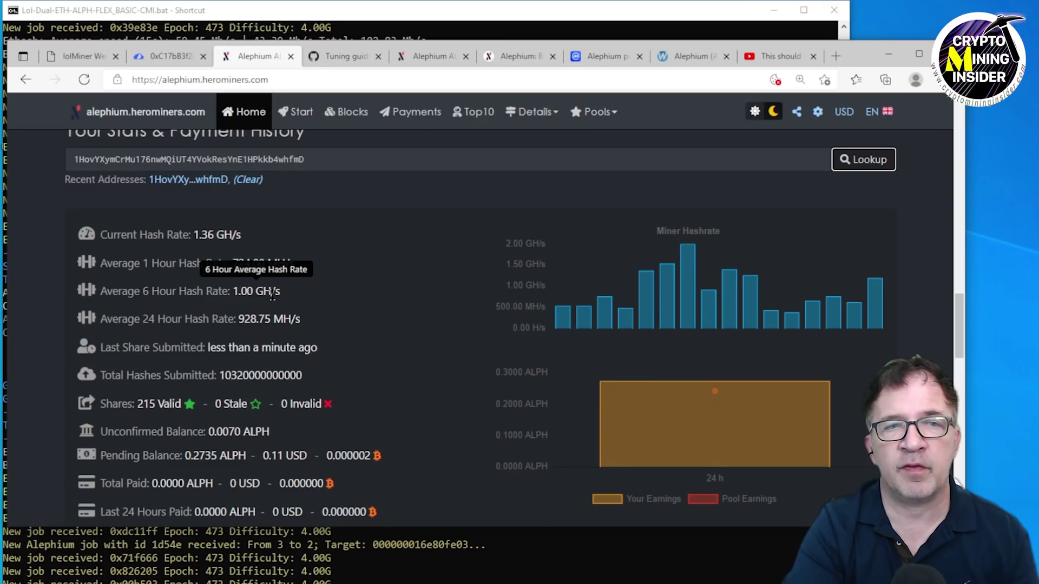
pyautogui.moveTo(550, 331)
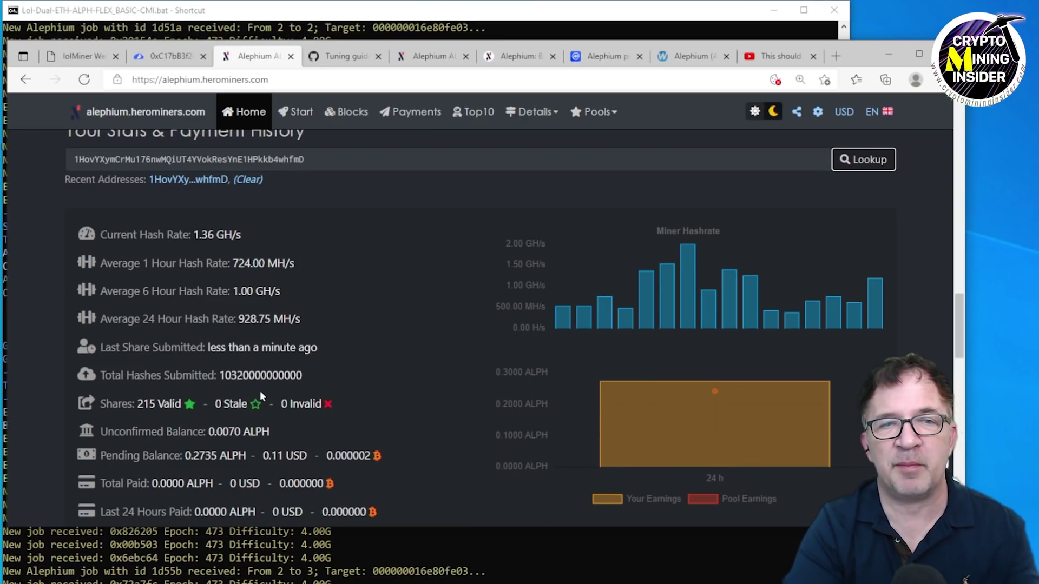
pyautogui.scroll(3, 269, 379)
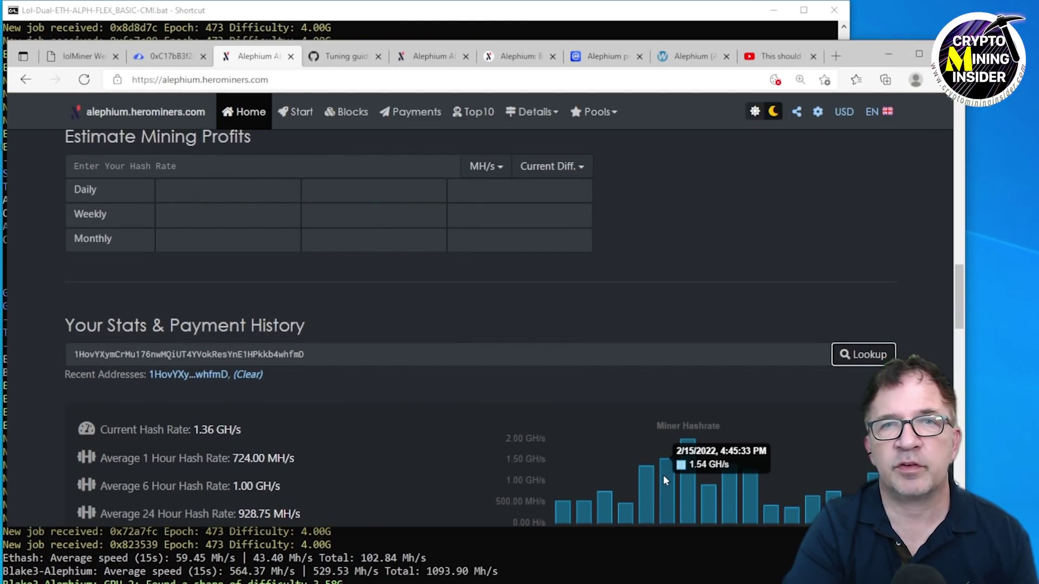
pyautogui.click(887, 54)
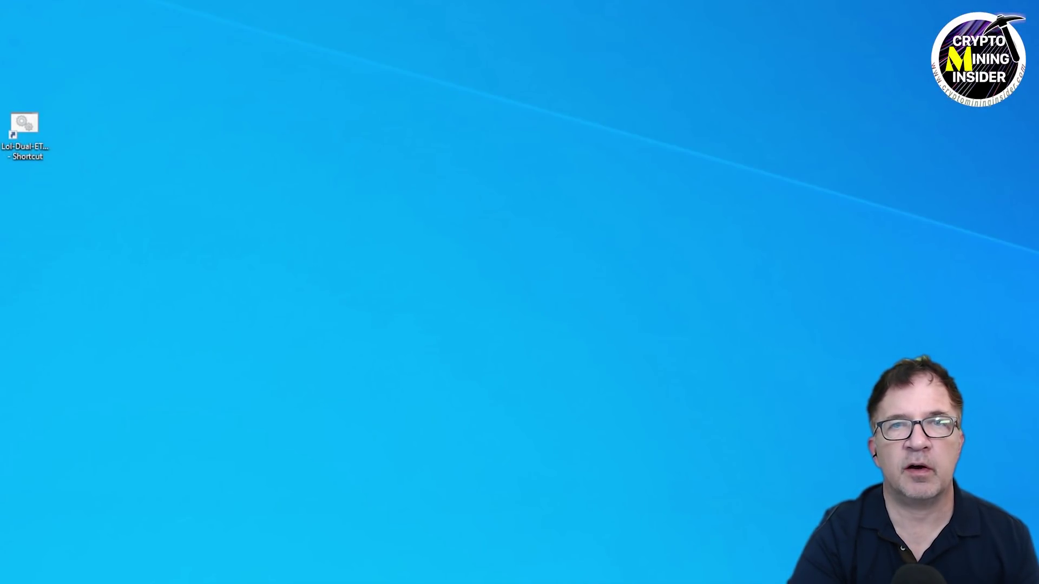
# Change the batch file's --cclk from 1050,1050 to 1250,1250, save it and close Notepad.
pyautogui.rightClick(25, 123)
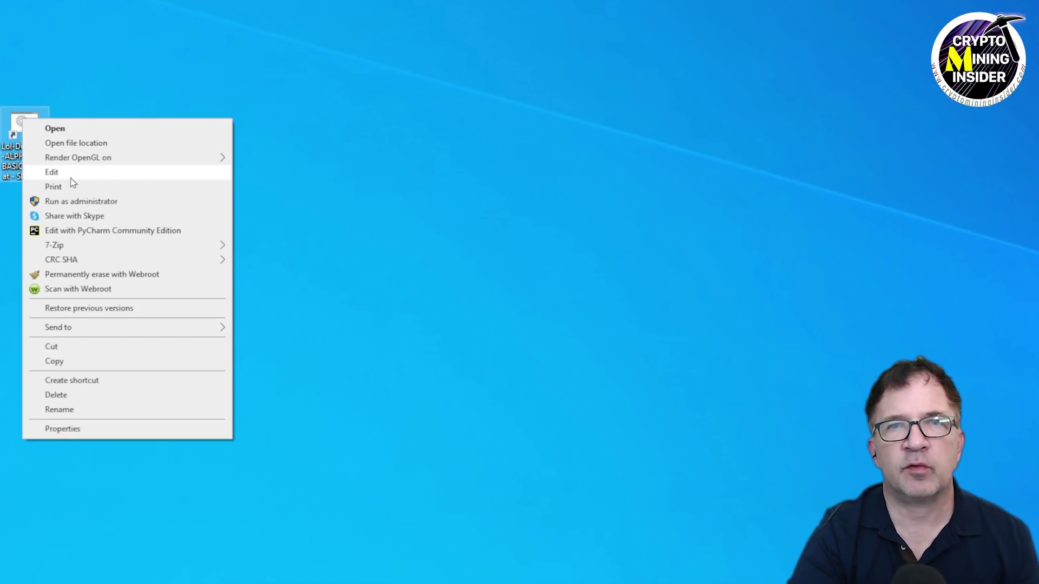
pyautogui.click(71, 177)
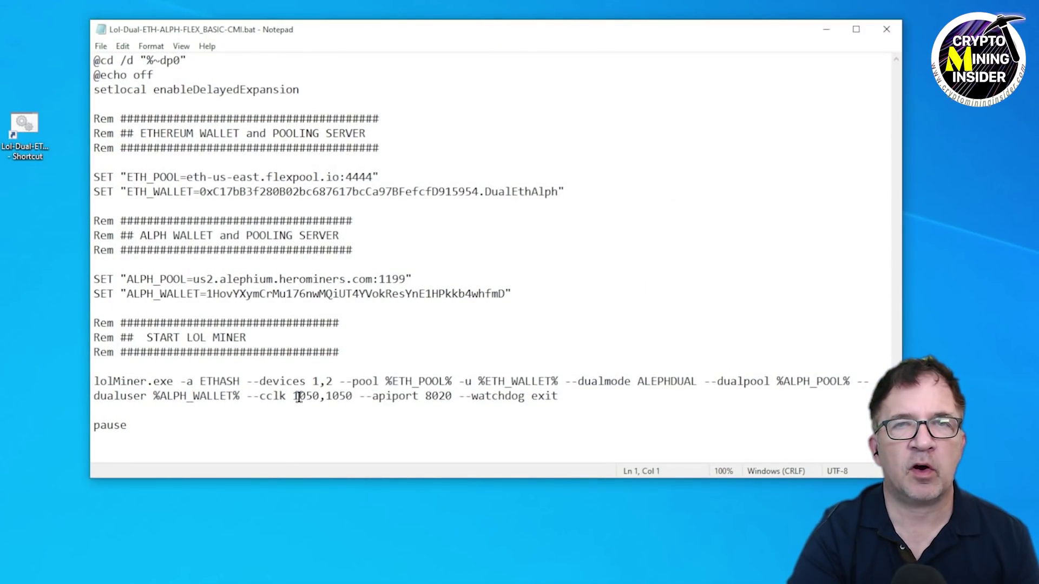
pyautogui.click(299, 397)
pyautogui.press('Delete')
pyautogui.write('2')
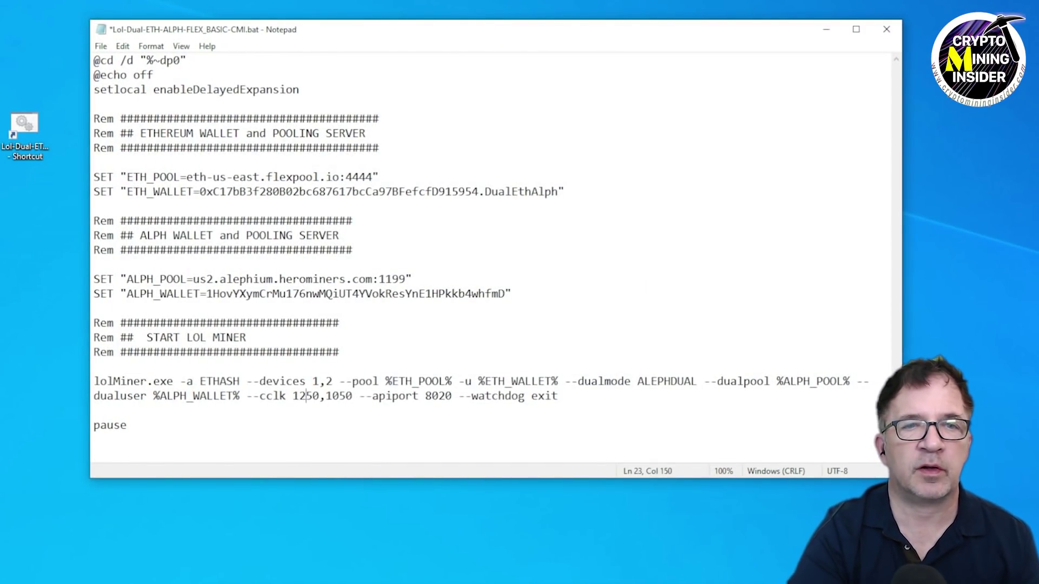
pyautogui.press('Right')
pyautogui.press('Right')
pyautogui.press('Delete')
pyautogui.write('2')
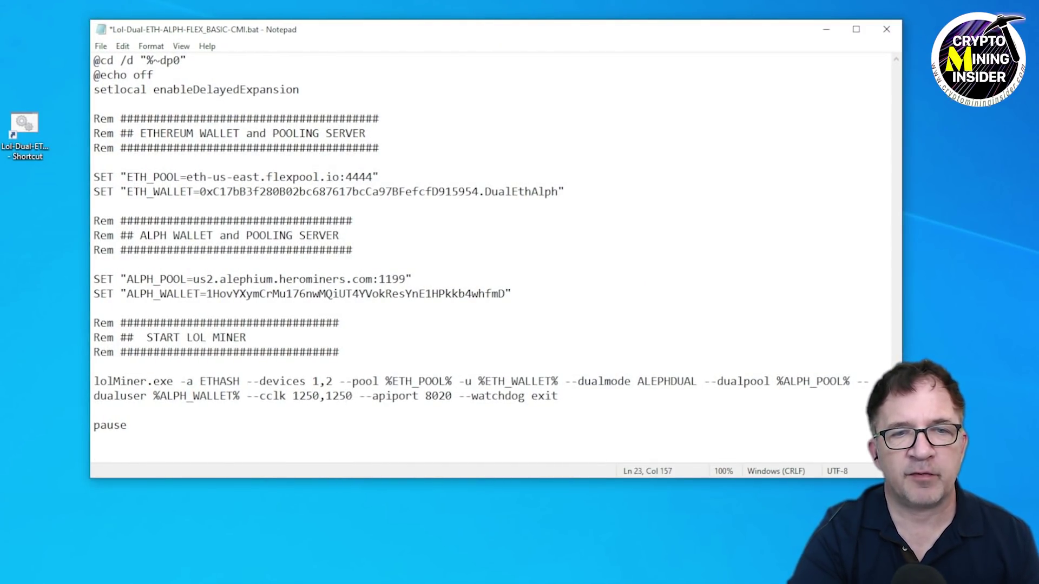
pyautogui.hotkey('ctrl', 's')
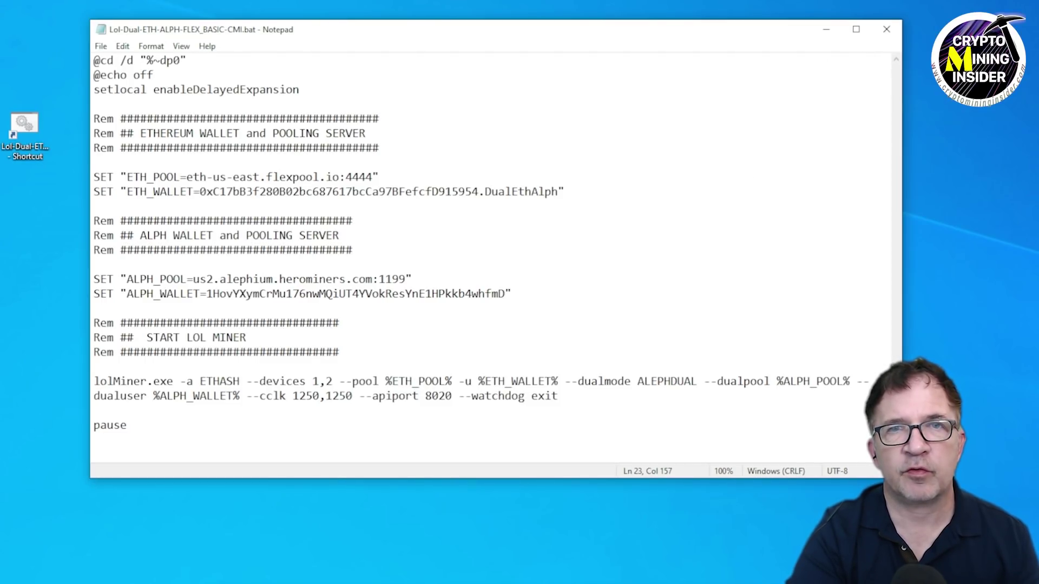
pyautogui.click(887, 30)
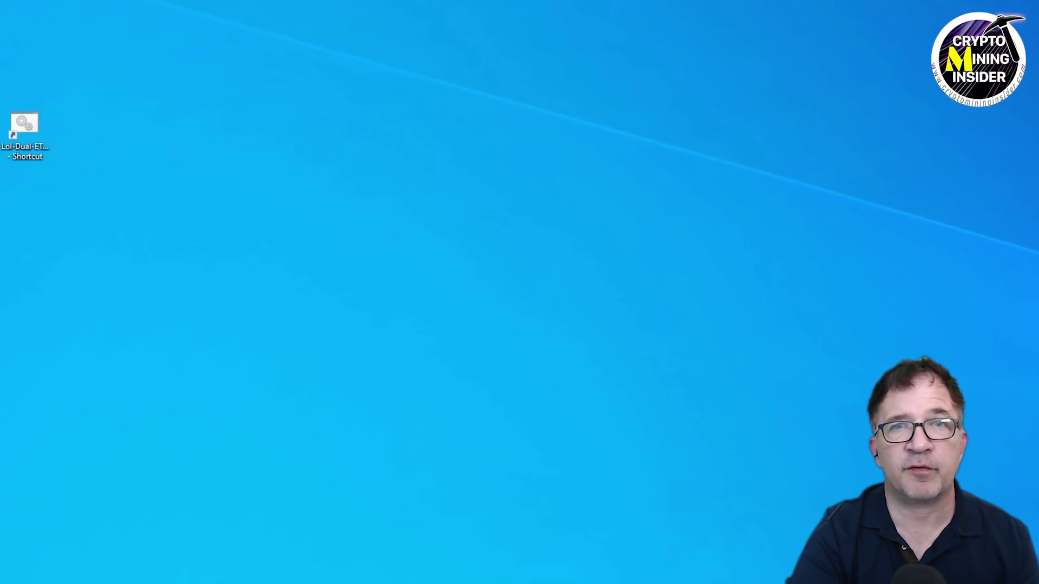
# Restart mining from the batch shortcut, enlarge the miner console, and switch to the port-8020 web stats.
pyautogui.doubleClick(24, 128)
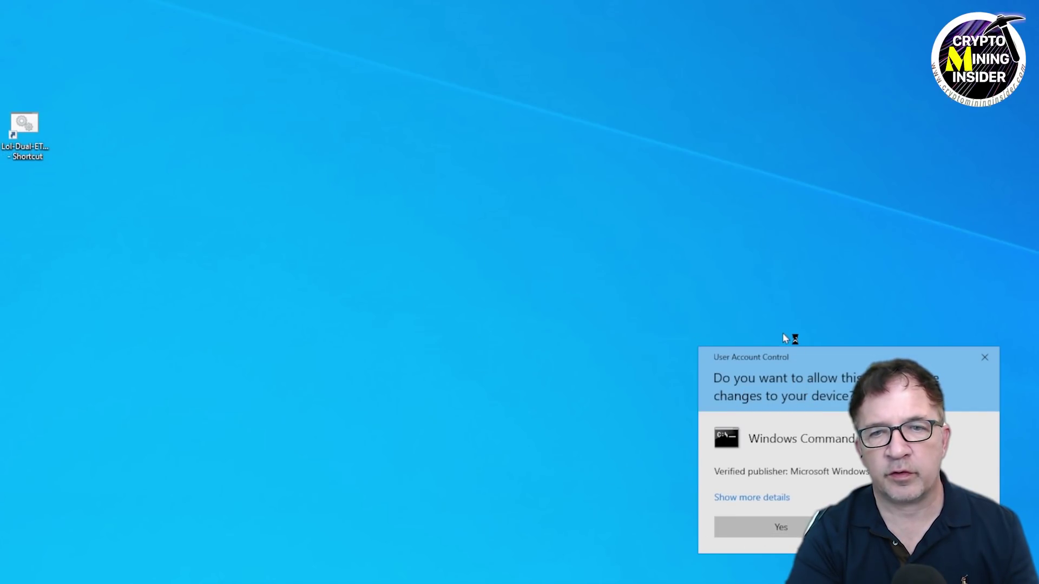
pyautogui.click(403, 331)
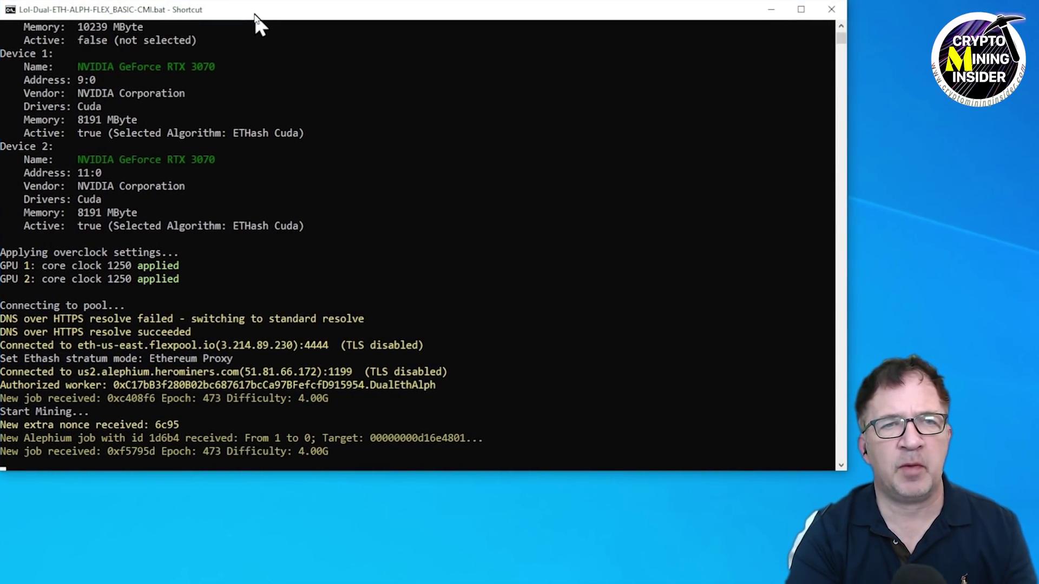
pyautogui.moveTo(366, 471); pyautogui.dragTo(367, 583)
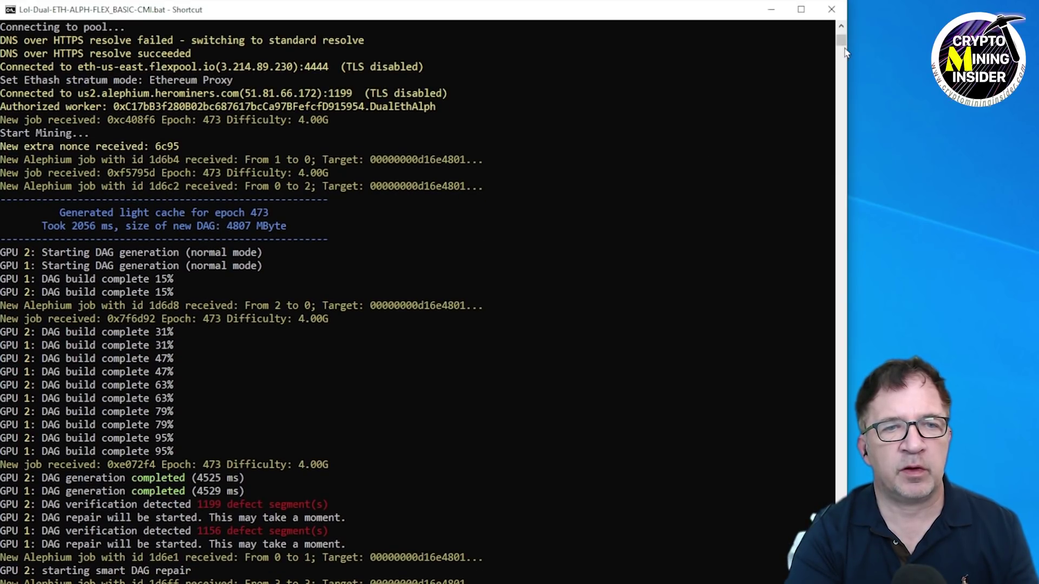
pyautogui.scroll(7, 844, 48)
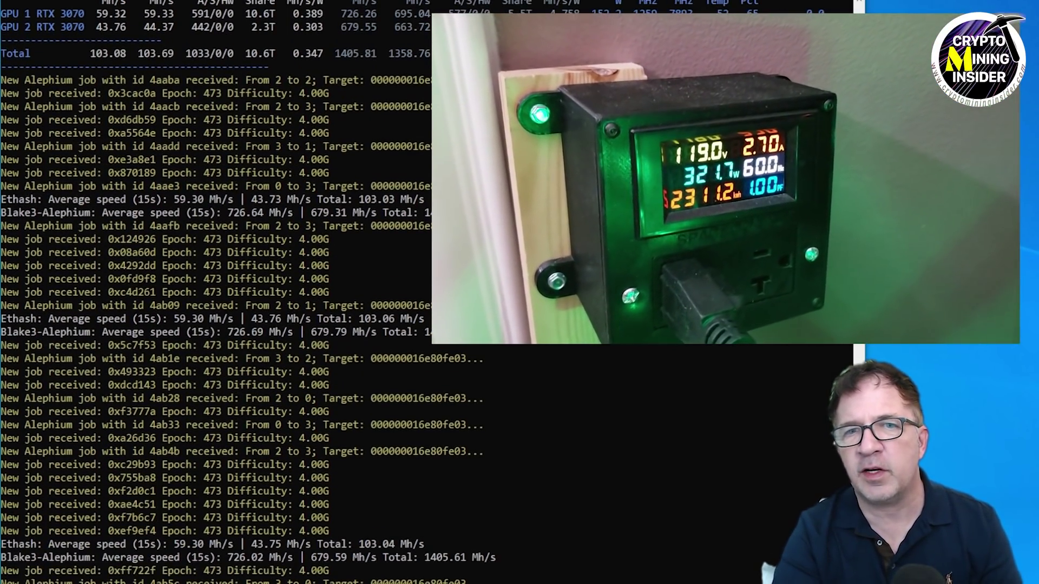
pyautogui.hotkey('alt', 'Tab')
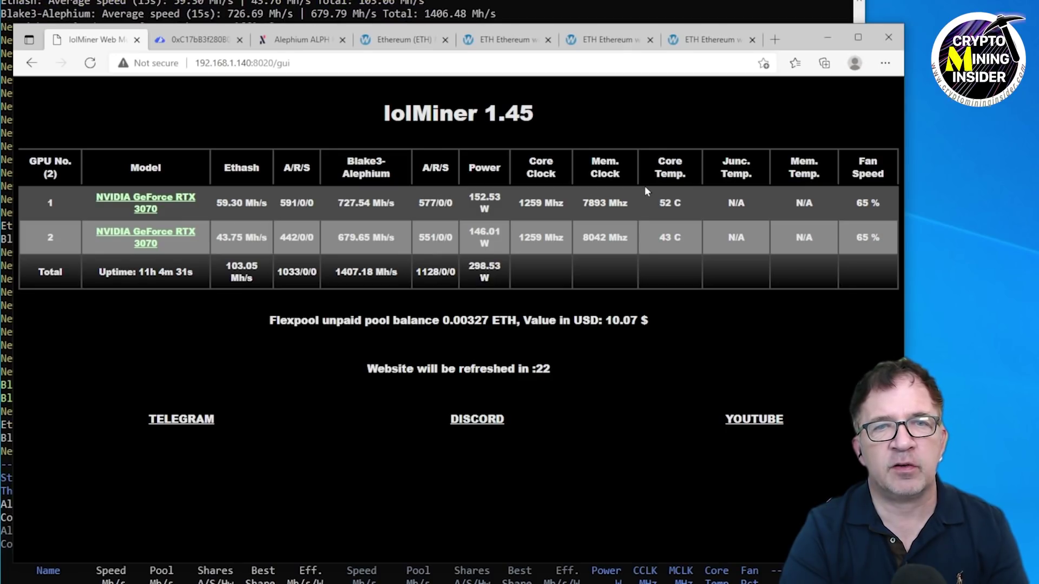
# Check the DualEthAlph worker's 103.1 MH/s on Flexpool, then open the HeroMiners Alephium dashboard.
pyautogui.click(187, 40)
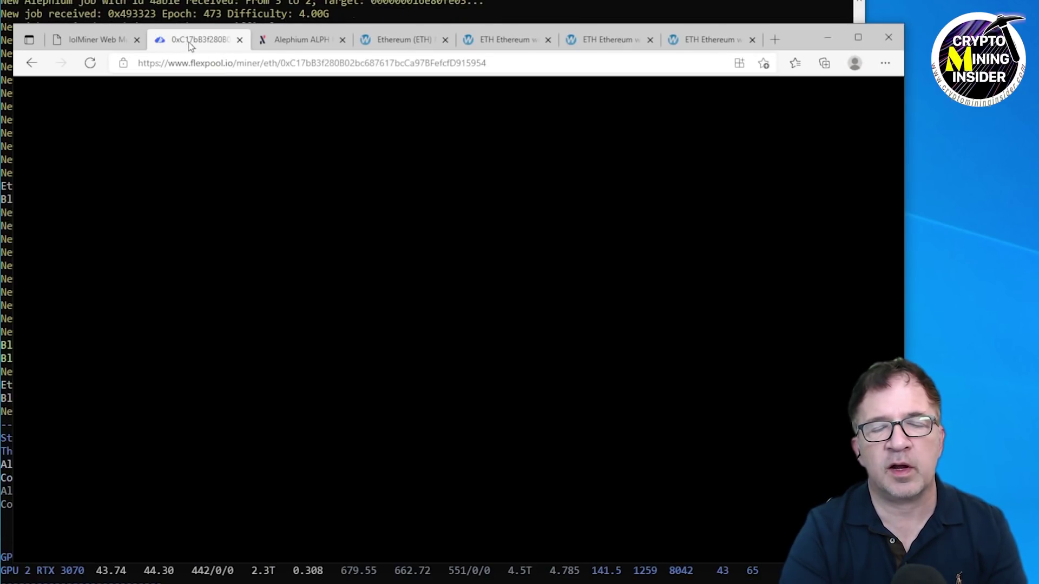
pyautogui.scroll(-4, 300, 359)
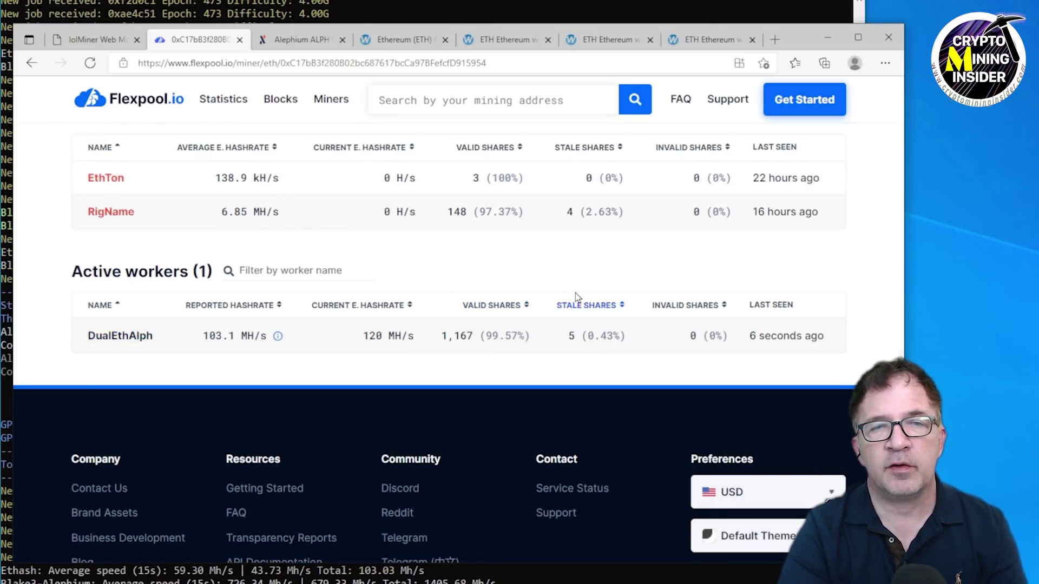
pyautogui.scroll(5, 575, 295)
pyautogui.scroll(-5, 677, 389)
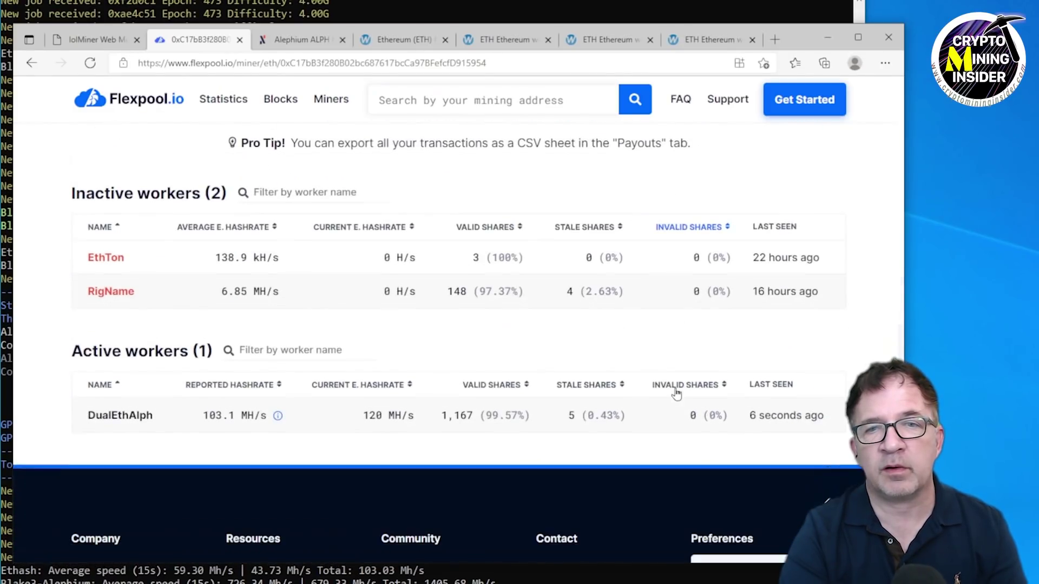
pyautogui.click(295, 40)
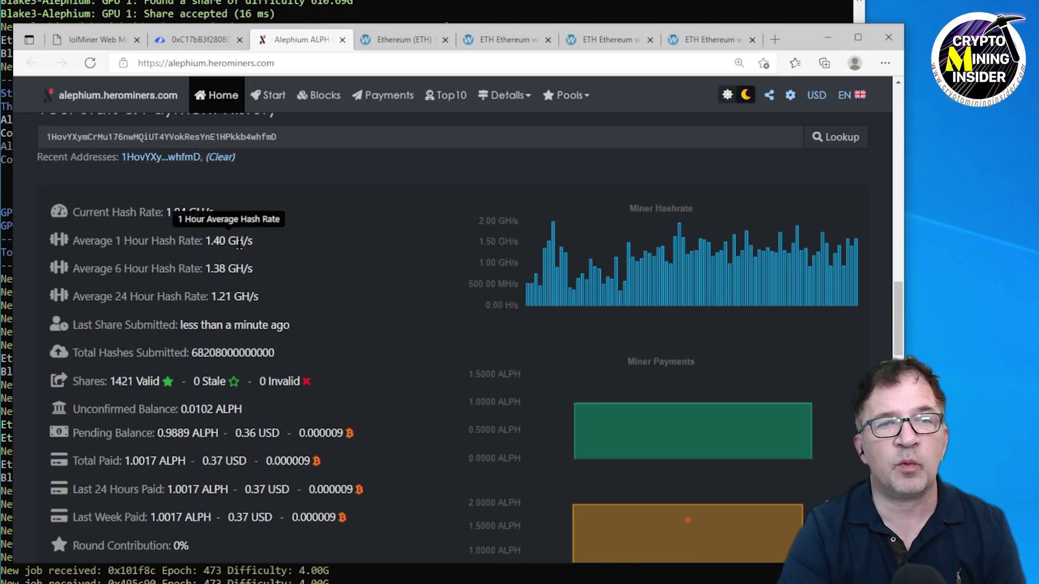
# Minimize the browser after reading the 1.40 GH/s hourly Alephium average.
pyautogui.click(831, 36)
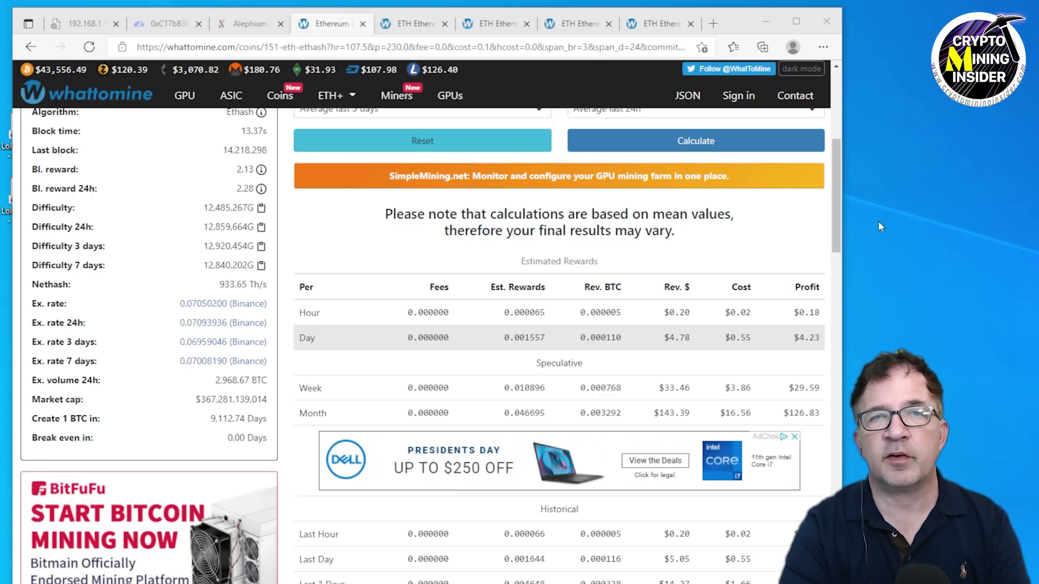
# Highlight the Day row of the Ethereum-only estimate: $4.23 profit at 107.5 MH/s and 230 W.
pyautogui.scroll(5, 603, 193)
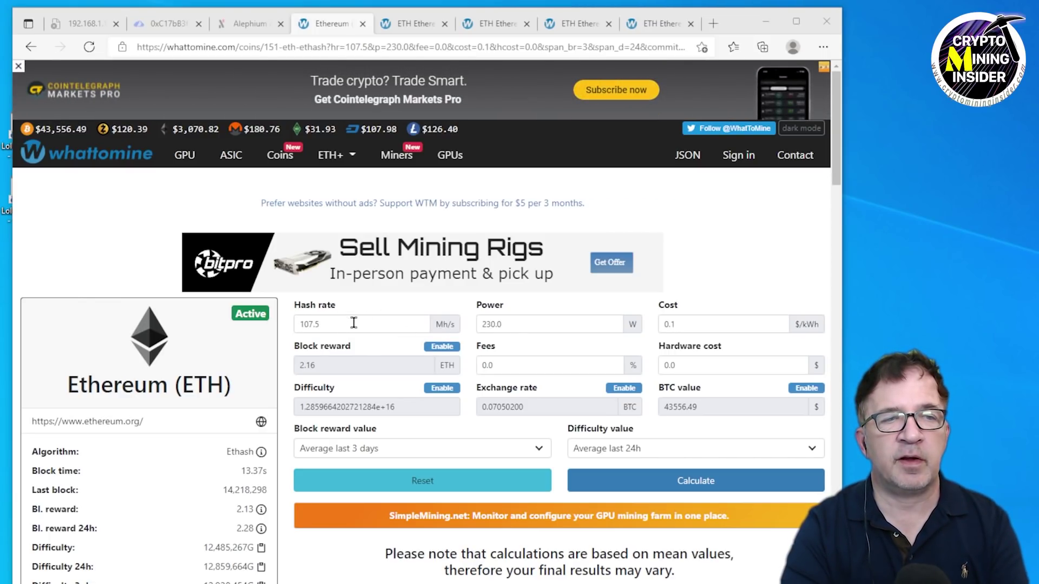
pyautogui.scroll(-8, 736, 331)
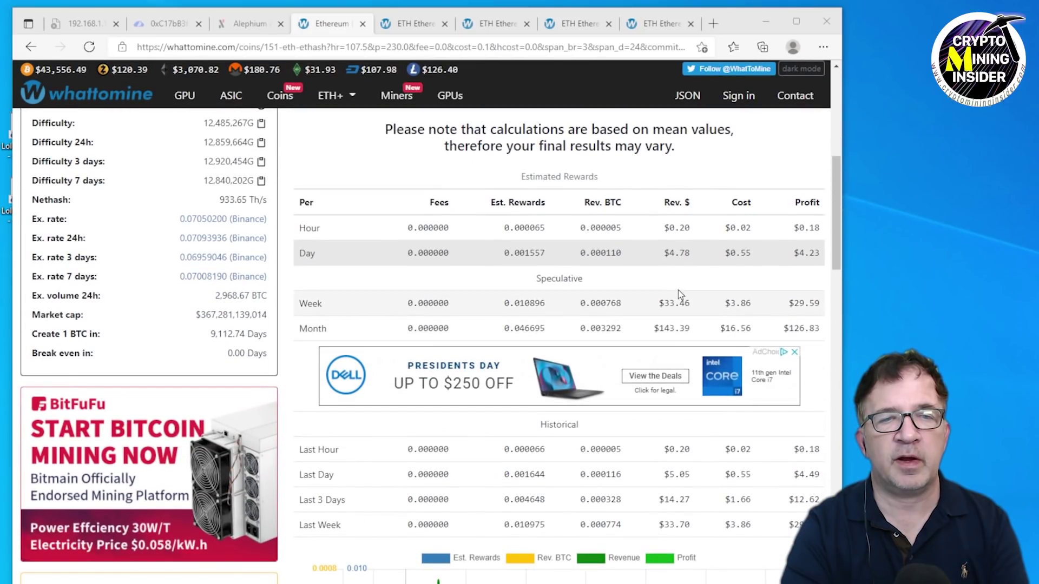
pyautogui.click(816, 257)
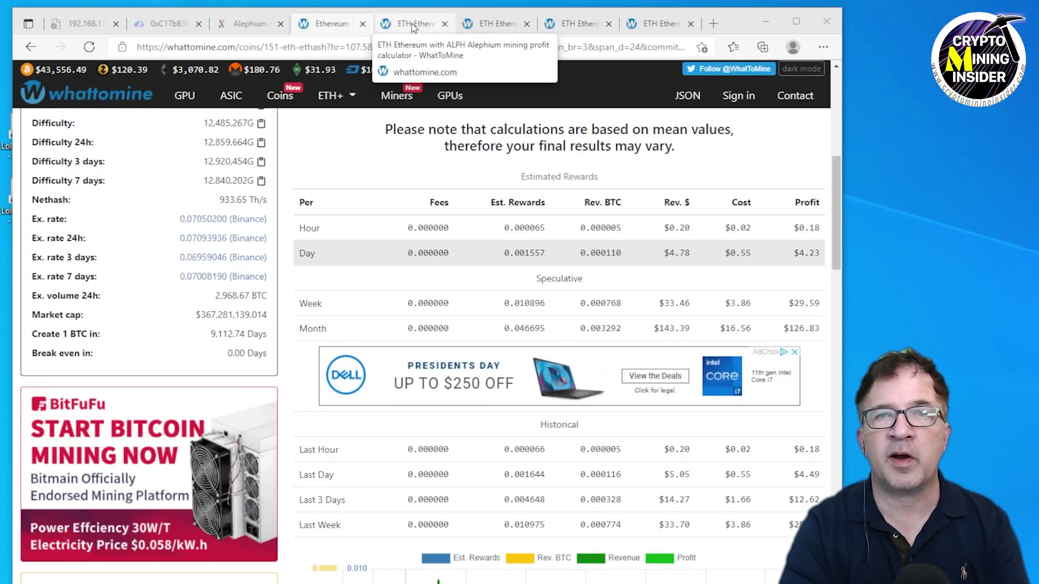
# Review the ETH+ALPH dual estimate at 1.0 GH/s Alephium, yielding $4.83 per day.
pyautogui.click(414, 23)
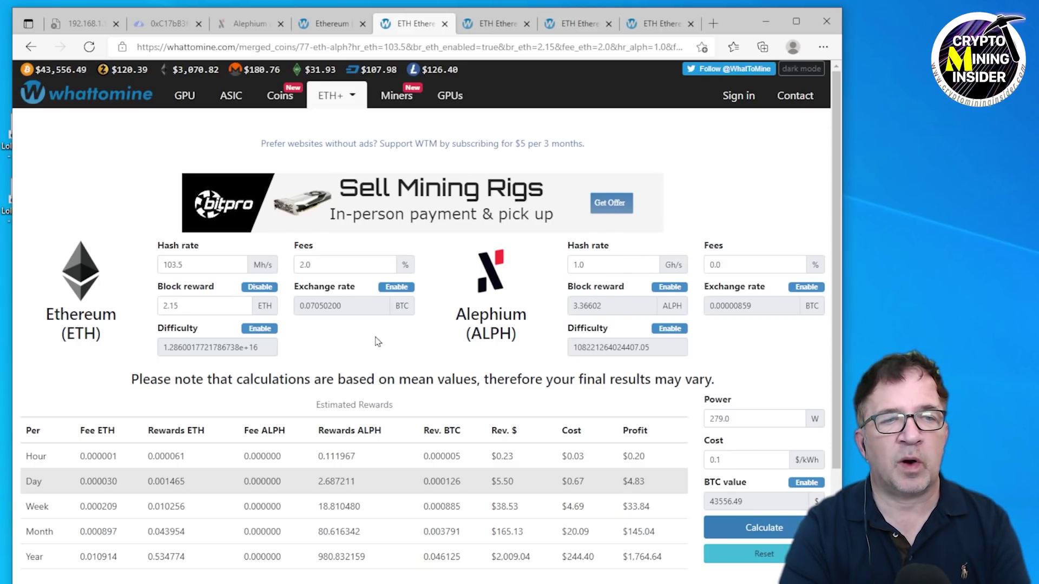
pyautogui.scroll(-2, 766, 439)
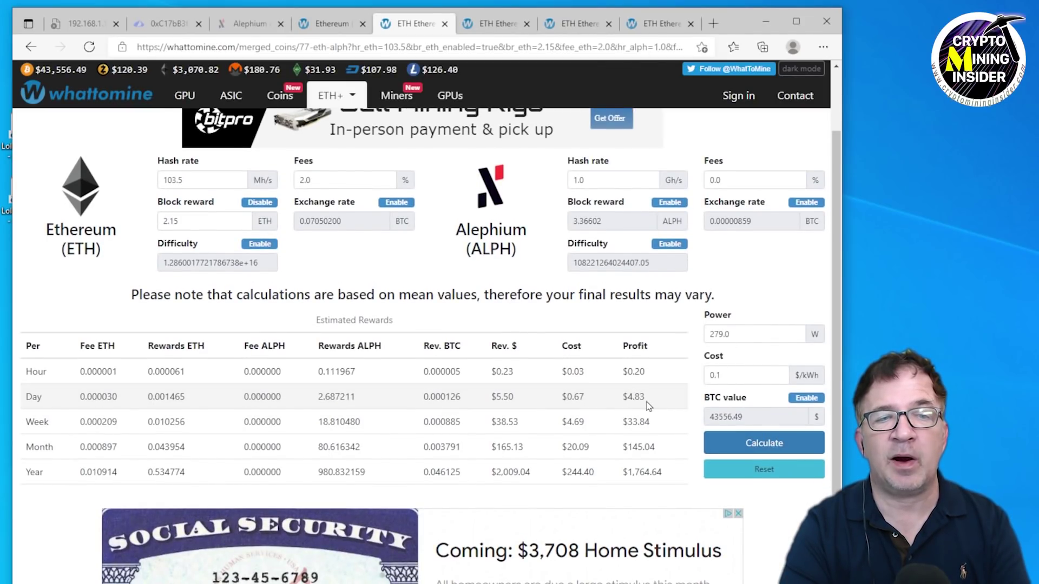
pyautogui.scroll(-2, 649, 406)
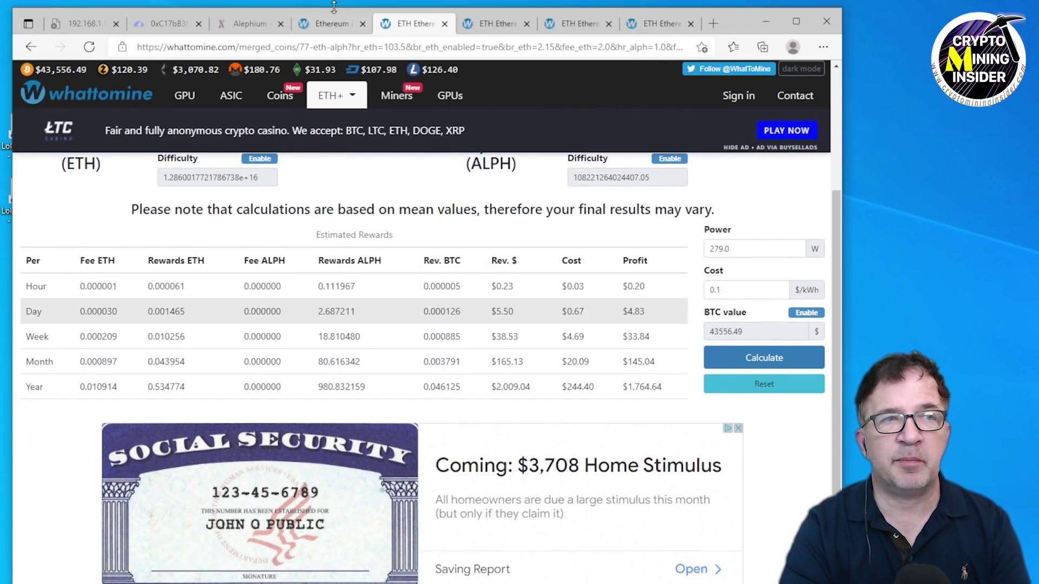
# Compare it against the Ethereum-only tab, then bring up the 1.4 GH/s, 296 W dual estimate.
pyautogui.click(329, 25)
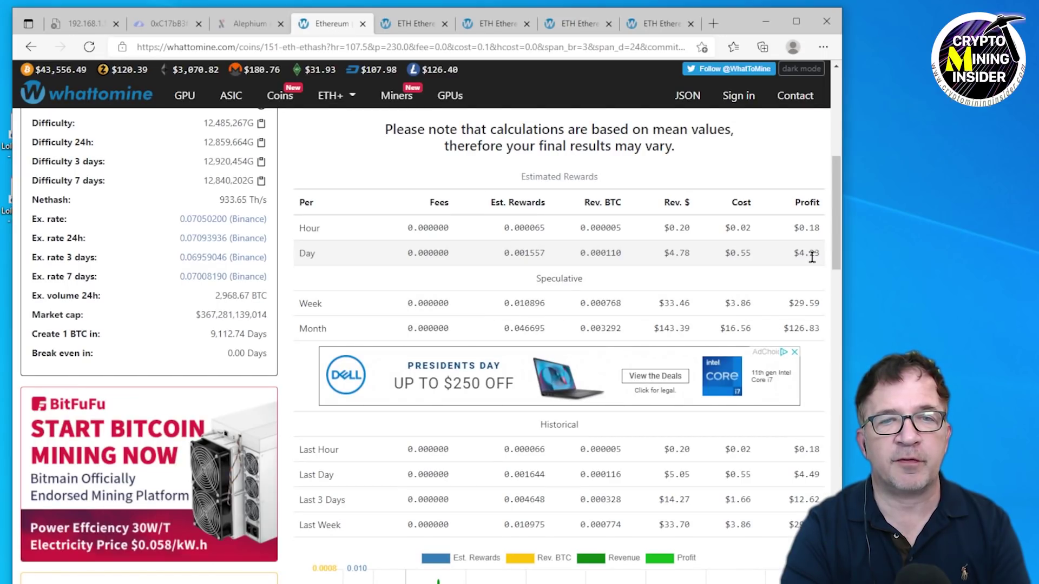
pyautogui.click(418, 28)
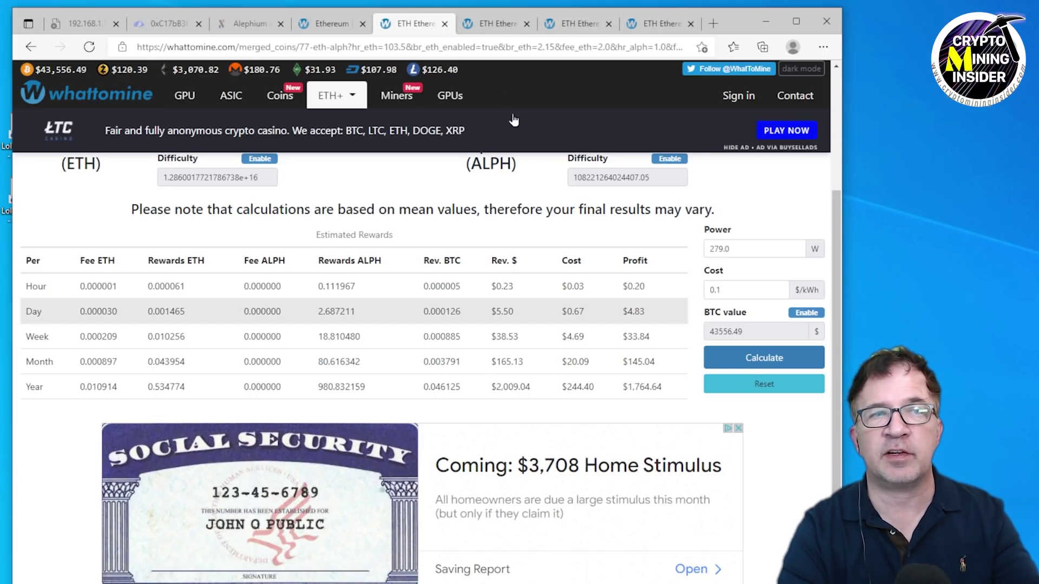
pyautogui.click(492, 24)
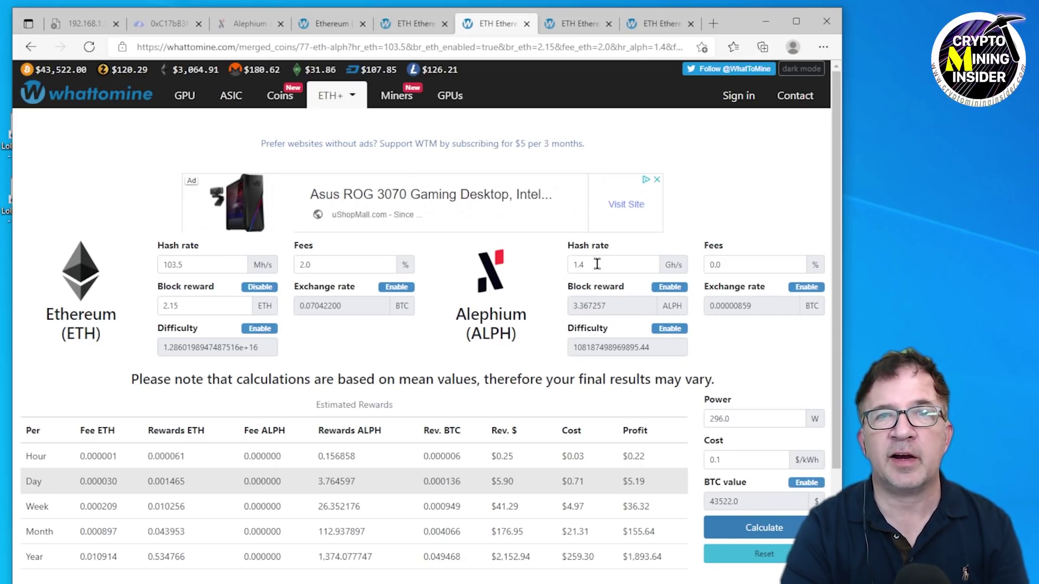
# Highlight the Day row showing $5.19 dual-mining profit at 1.4 GH/s and 296 W.
pyautogui.scroll(-3, 679, 338)
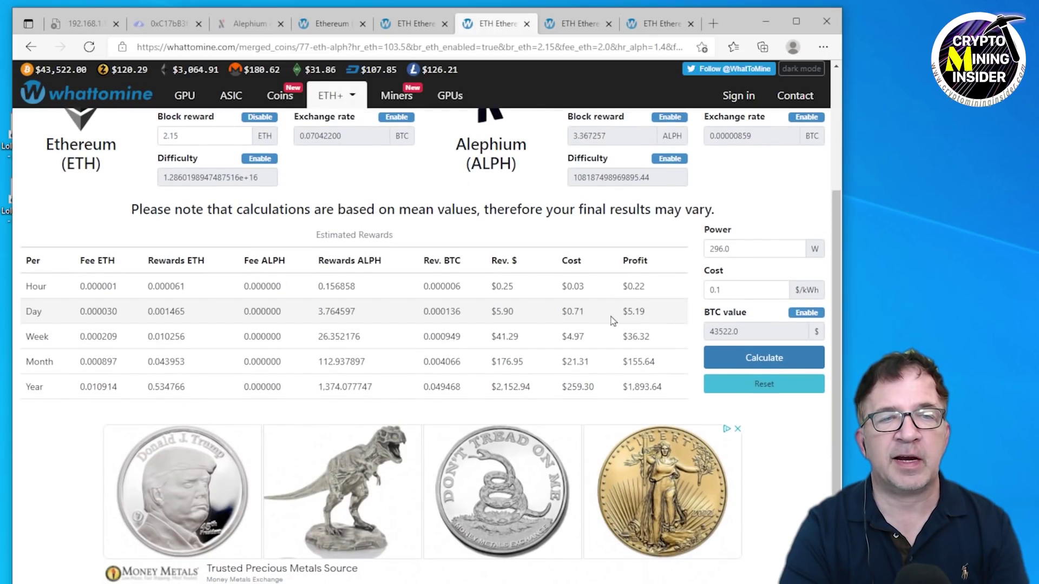
pyautogui.scroll(-1, 643, 303)
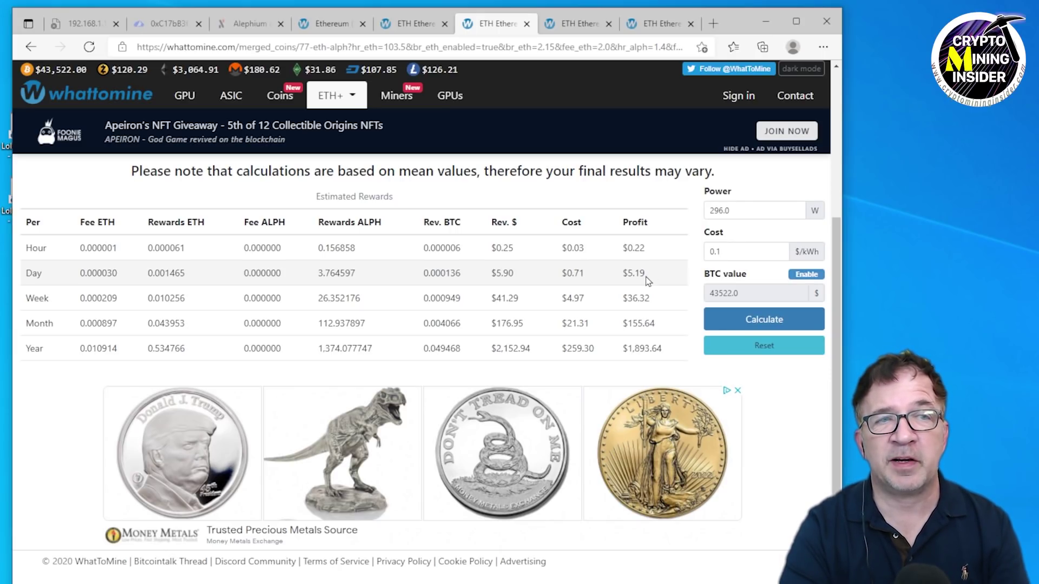
pyautogui.click(648, 277)
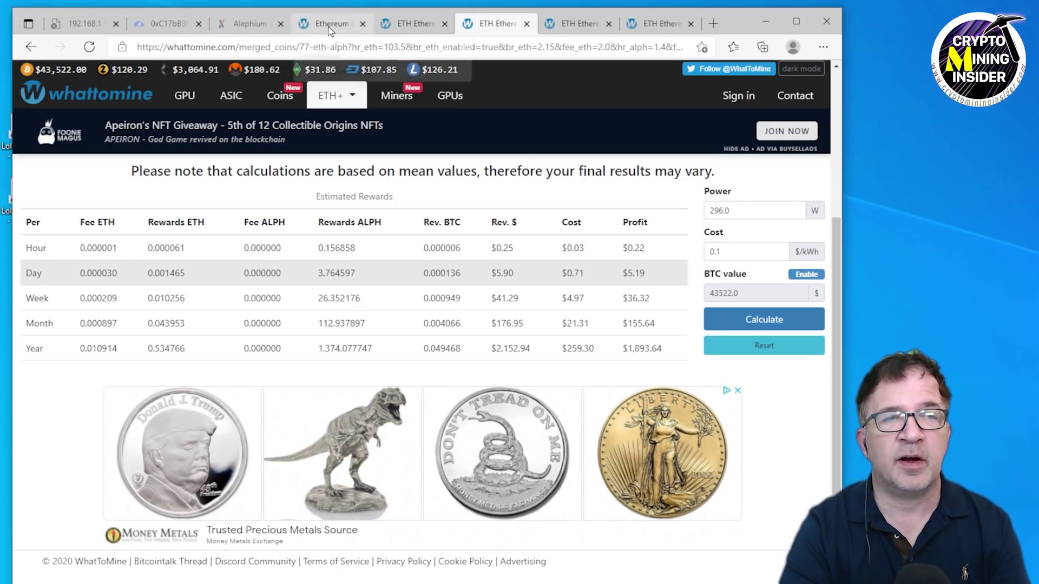
# Highlight the $4.23 Ethereum-only daily profit again, then switch to the Dual Mining ETHTon.xlsx workbook.
pyautogui.click(329, 30)
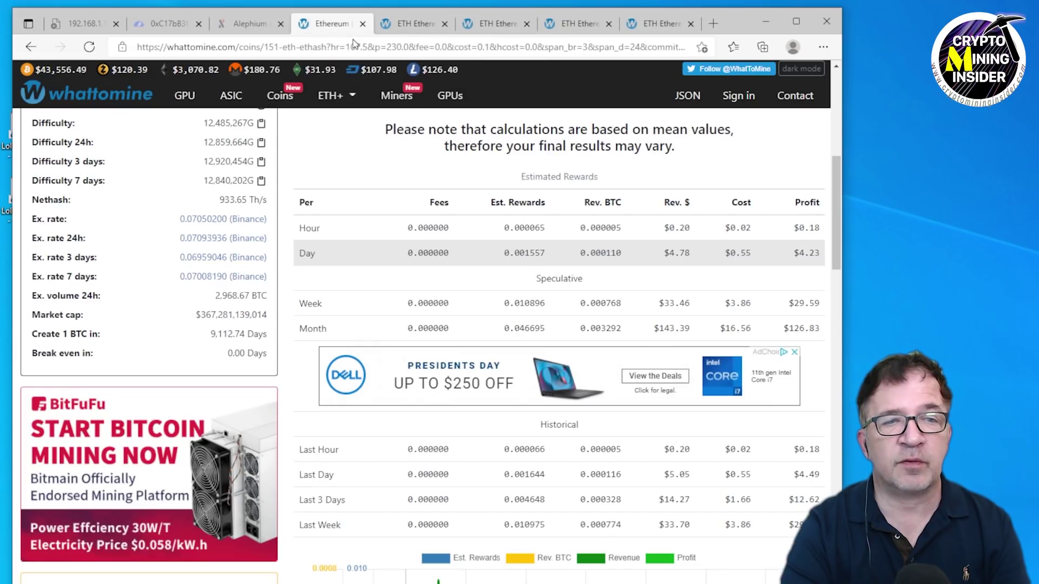
pyautogui.click(814, 261)
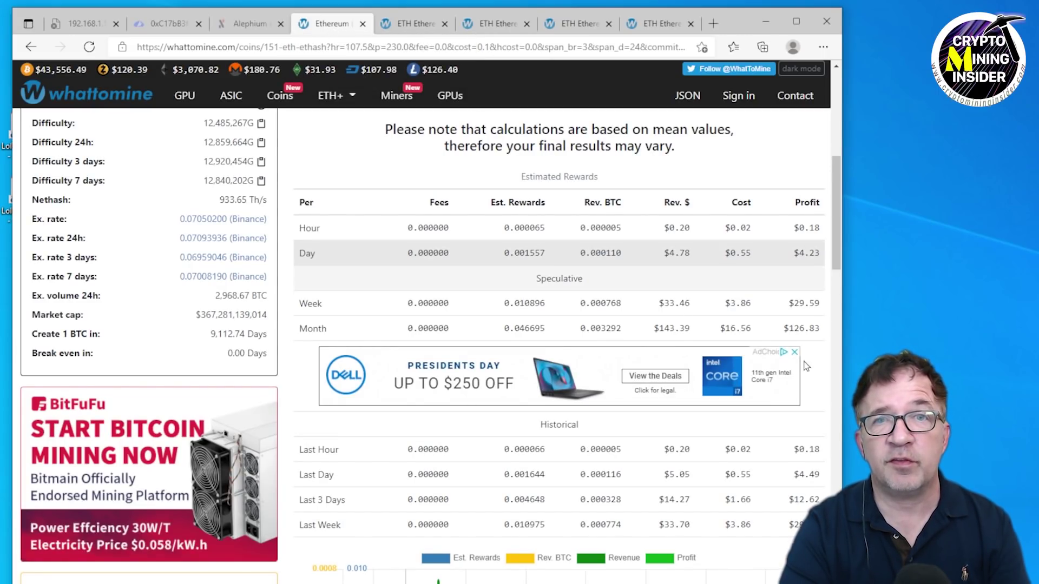
pyautogui.hotkey('alt', 'Tab')
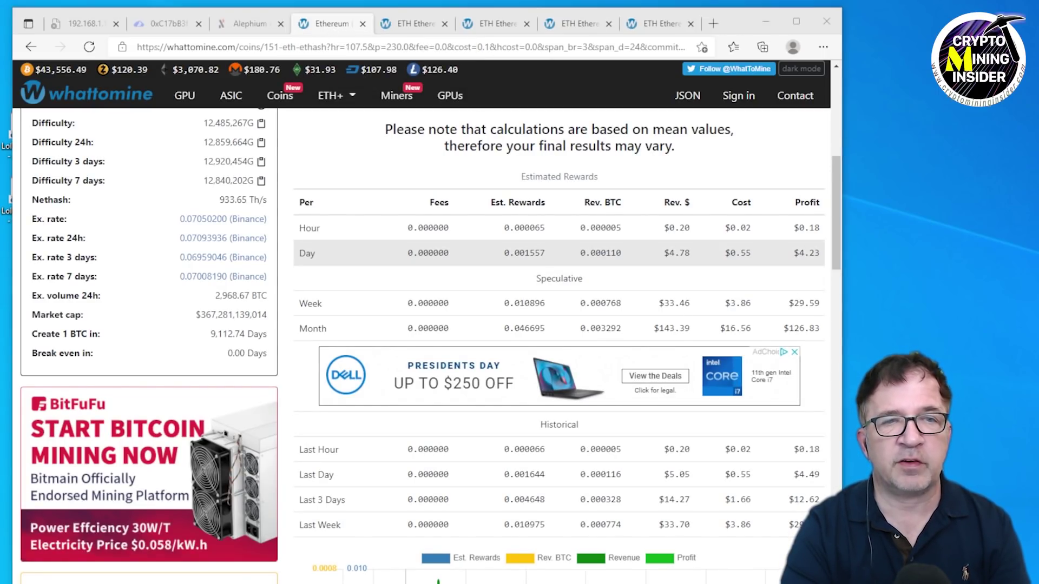